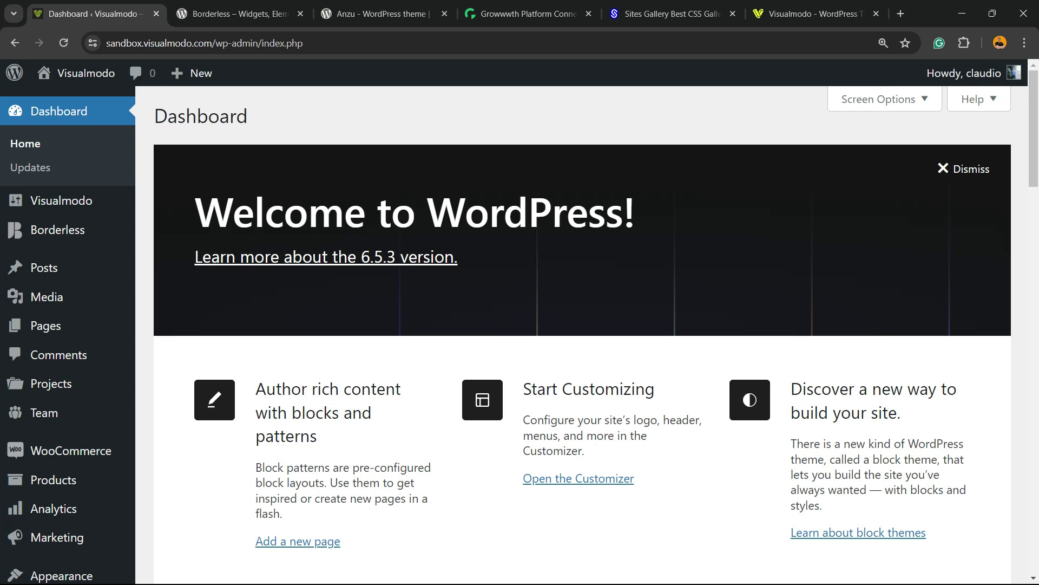
Step: Create a new post and enter "rfwerfwerfwref" as its first paragraph
mouse_move(43, 268)
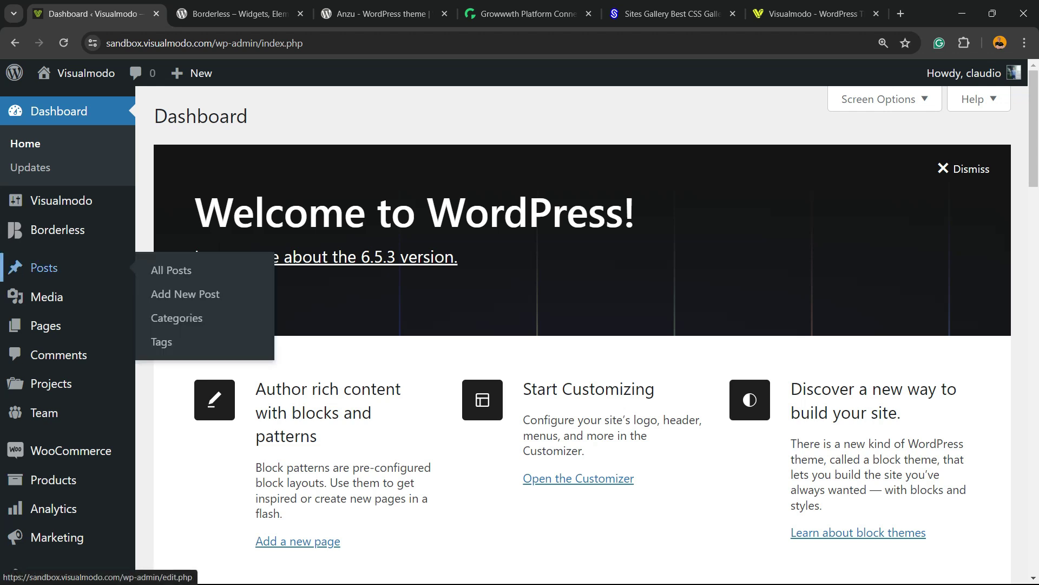
left_click(185, 294)
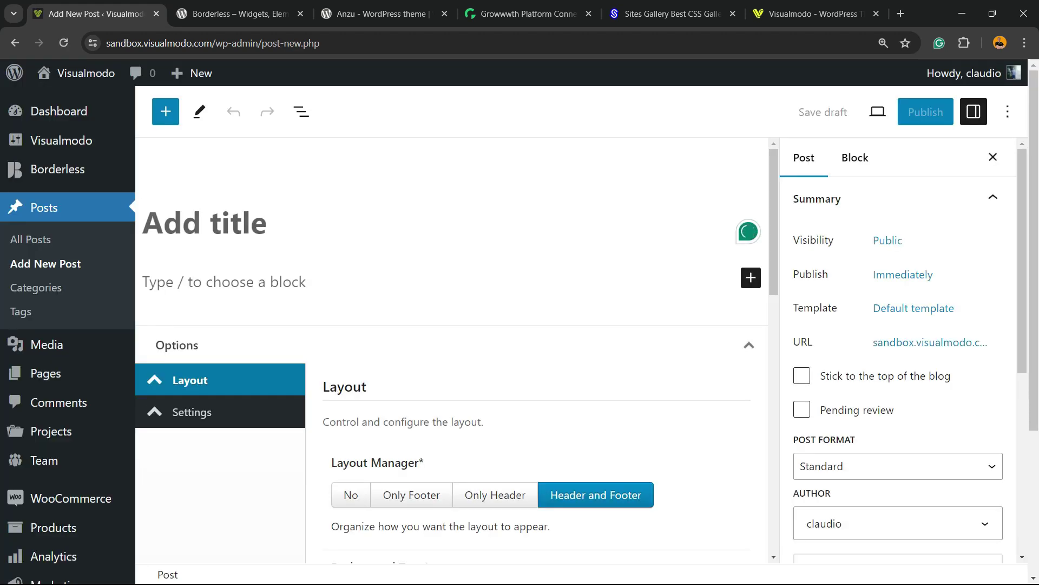
left_click(224, 281)
type("rfwerfwerfwref")
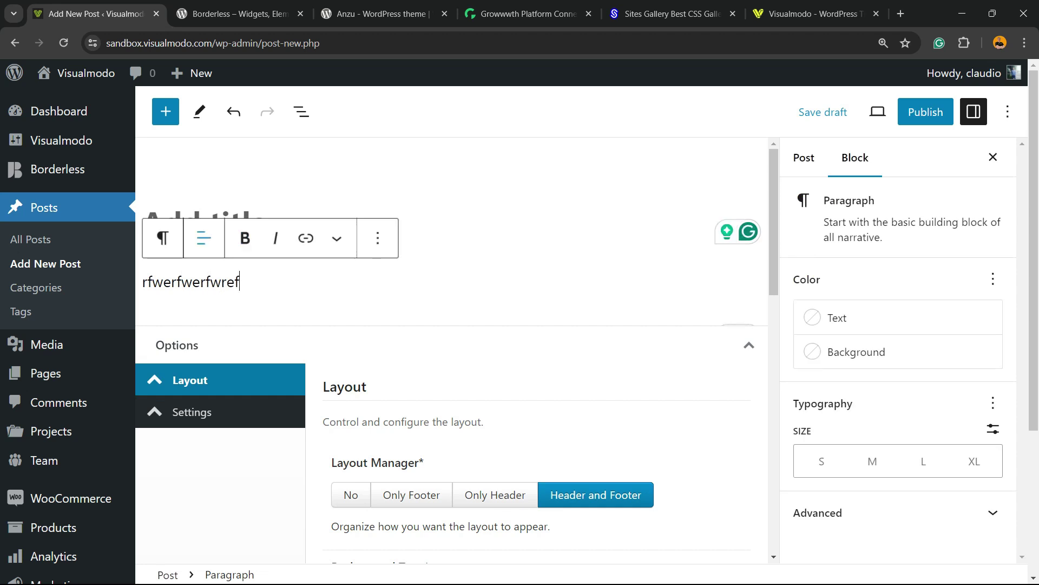
Step: Center the paragraph's text and return it to left alignment
left_click(204, 238)
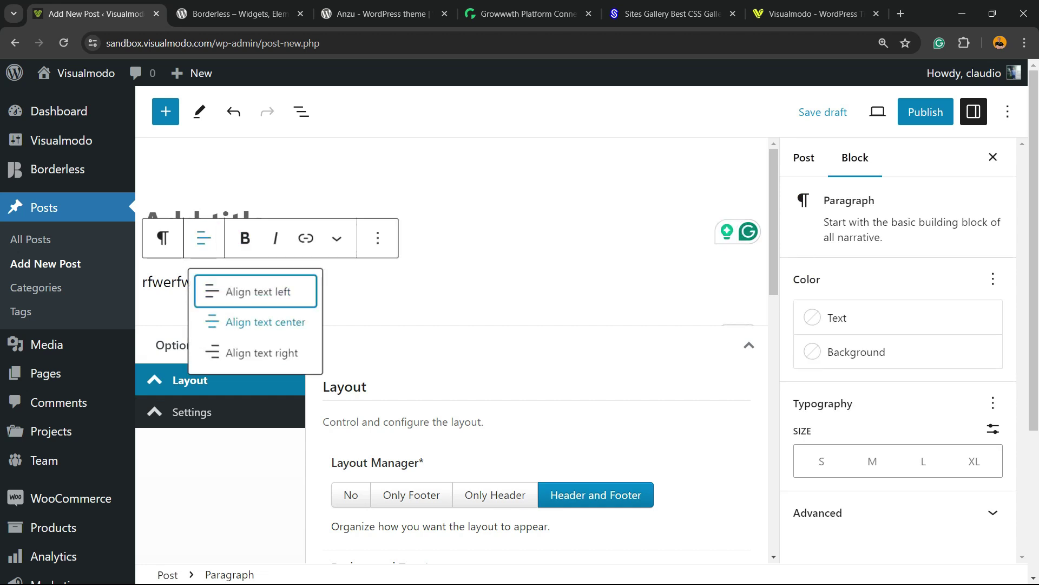
left_click(266, 320)
double_click(454, 280)
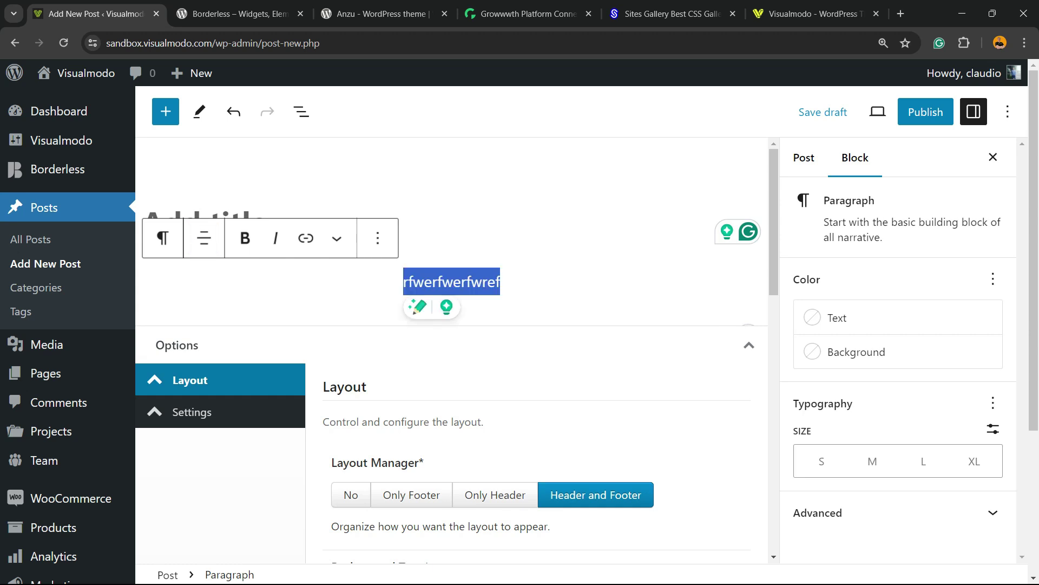
left_click(203, 238)
left_click(260, 291)
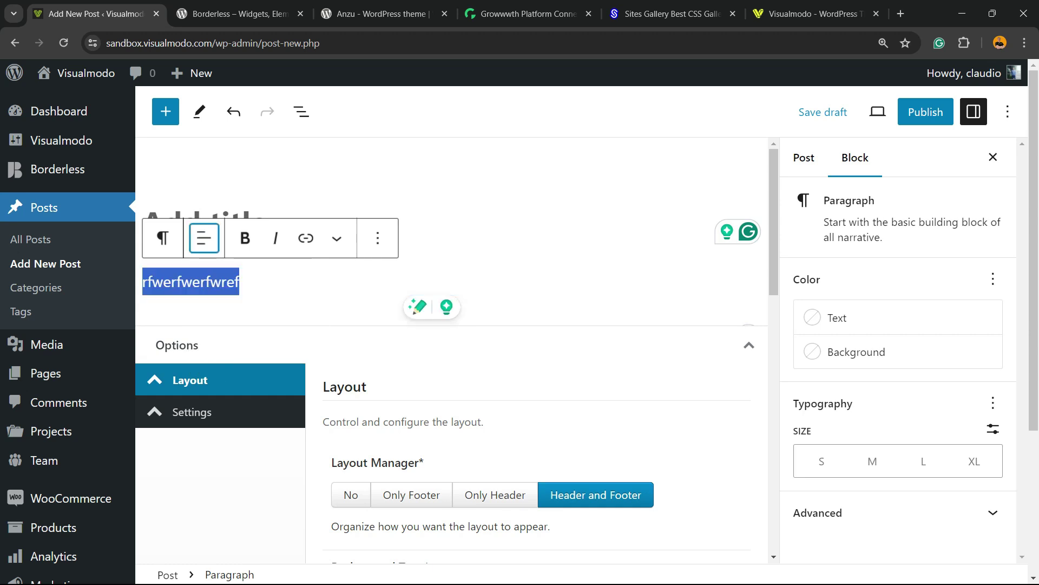
left_click(240, 281)
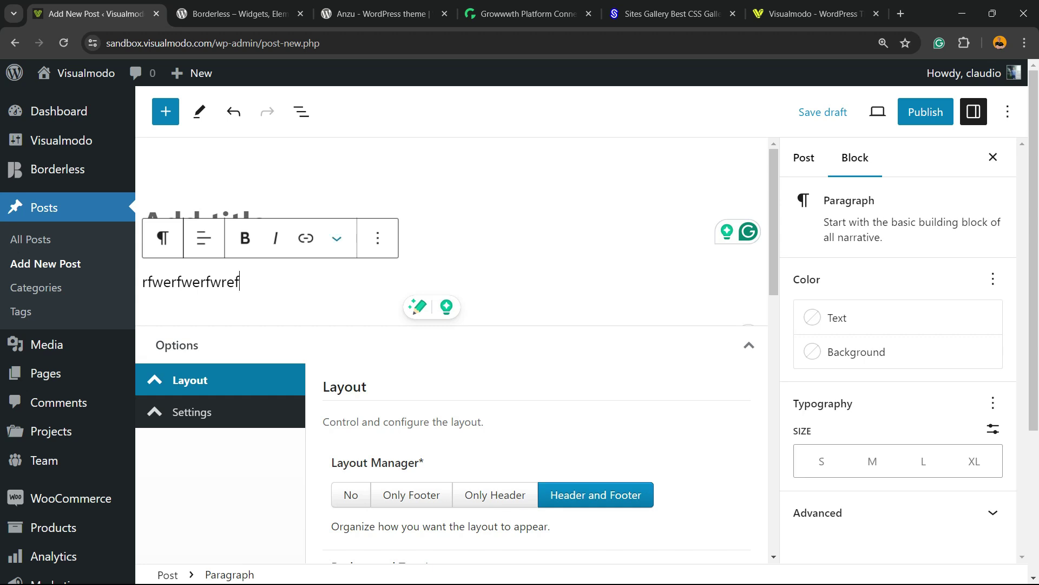
left_click(203, 212)
left_click(239, 281)
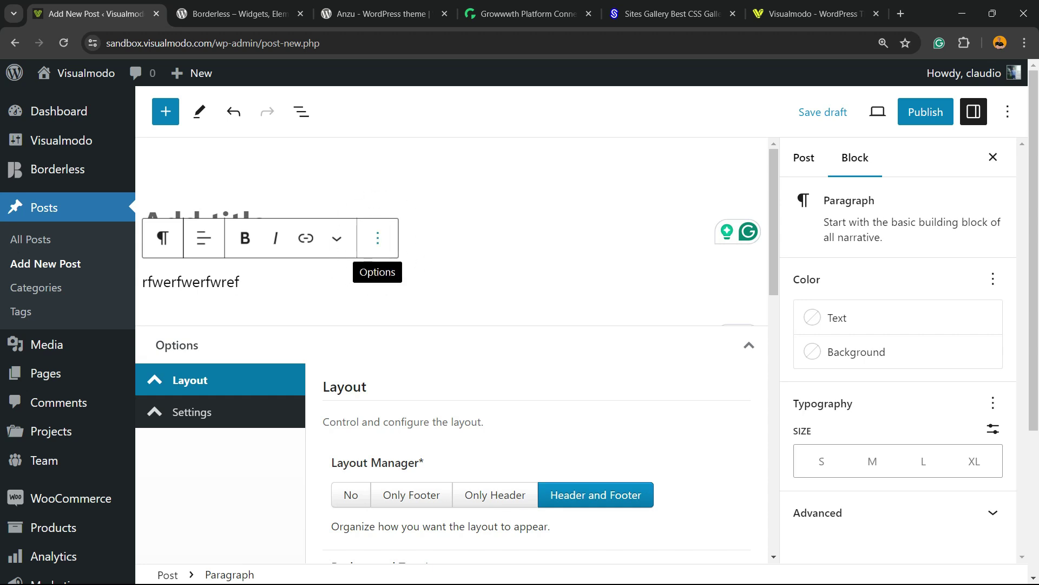
Step: Switch the paragraph to HTML editing and remove its opening and closing p tags
left_click(378, 238)
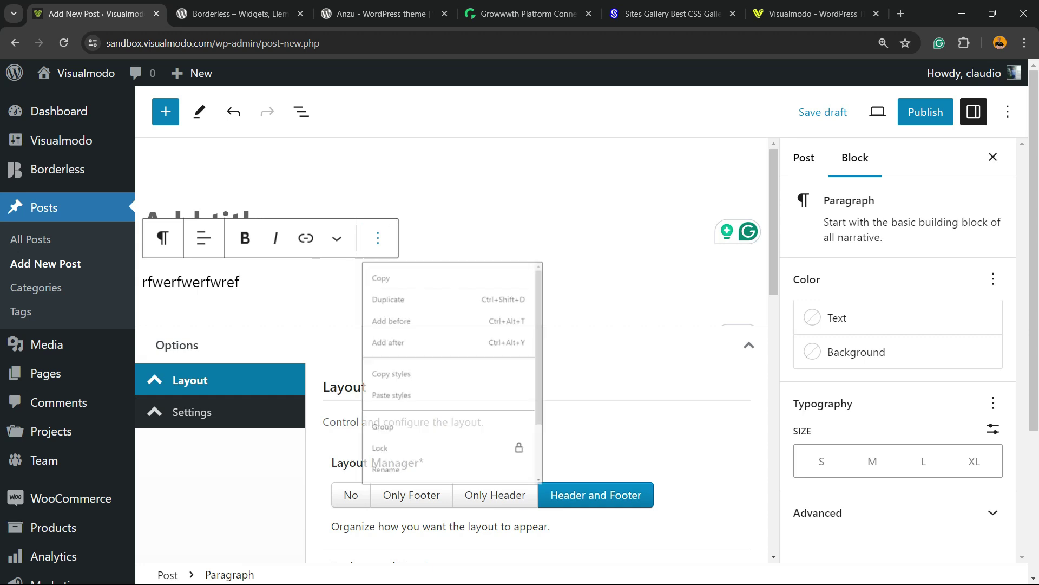
scroll(401, 352, "down", 2)
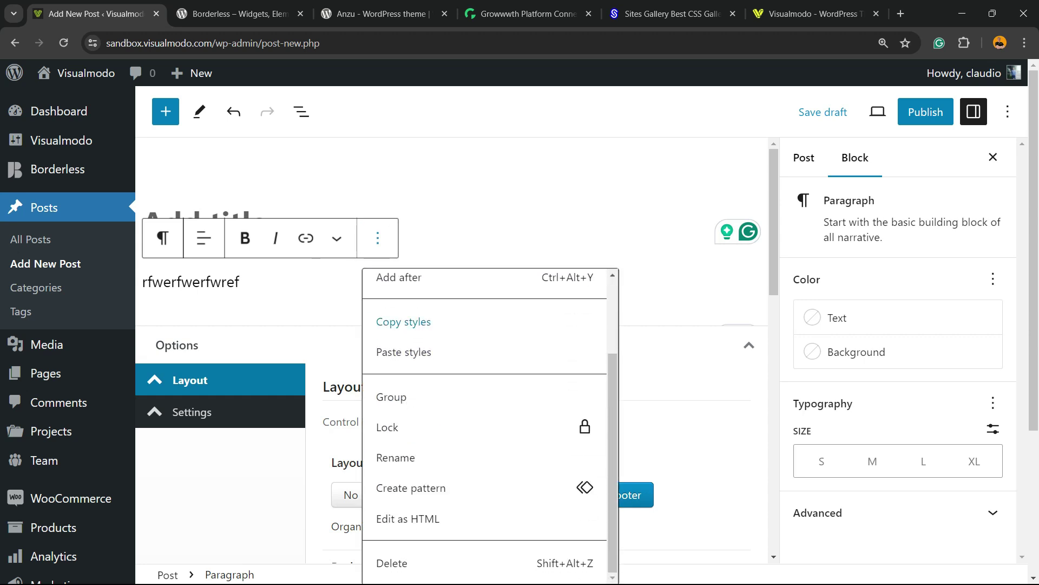
key("ctrl")
left_click(429, 519)
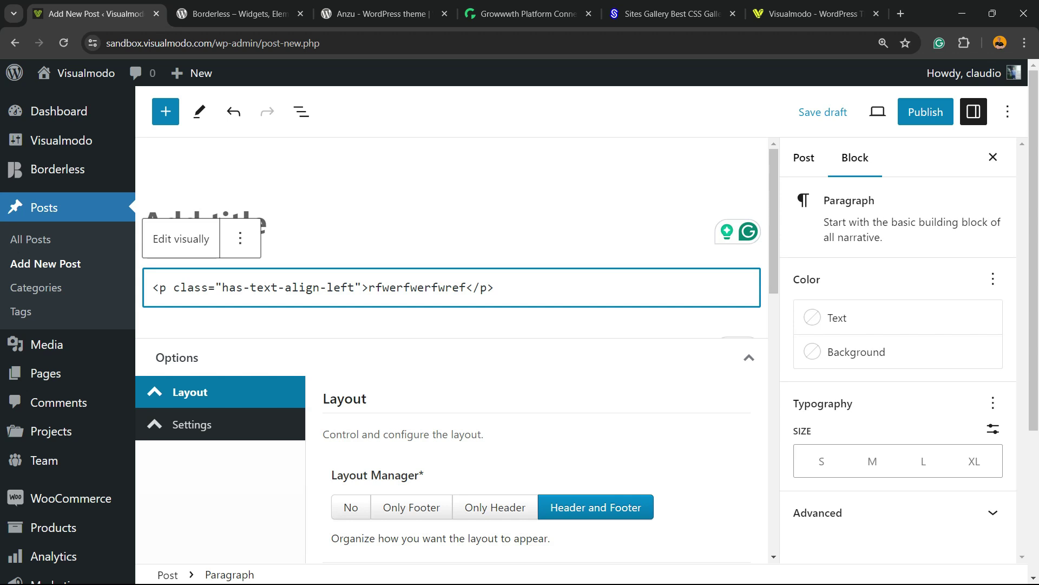
left_click_drag(368, 287, 151, 287)
key("BackSpace")
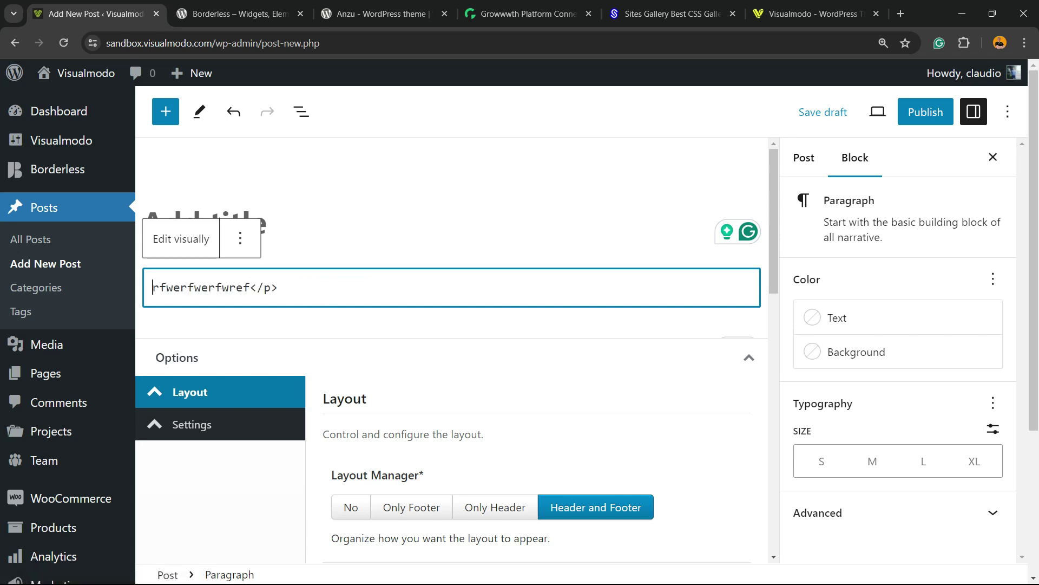
left_click(277, 287)
key("BackSpace")
key("BackSpace")
key("BackSpace")
Step: Replace the text in the block's HTML with "wdqewrdqewd wcfdqwdqe erdfwedwe"
key("ctrl+a")
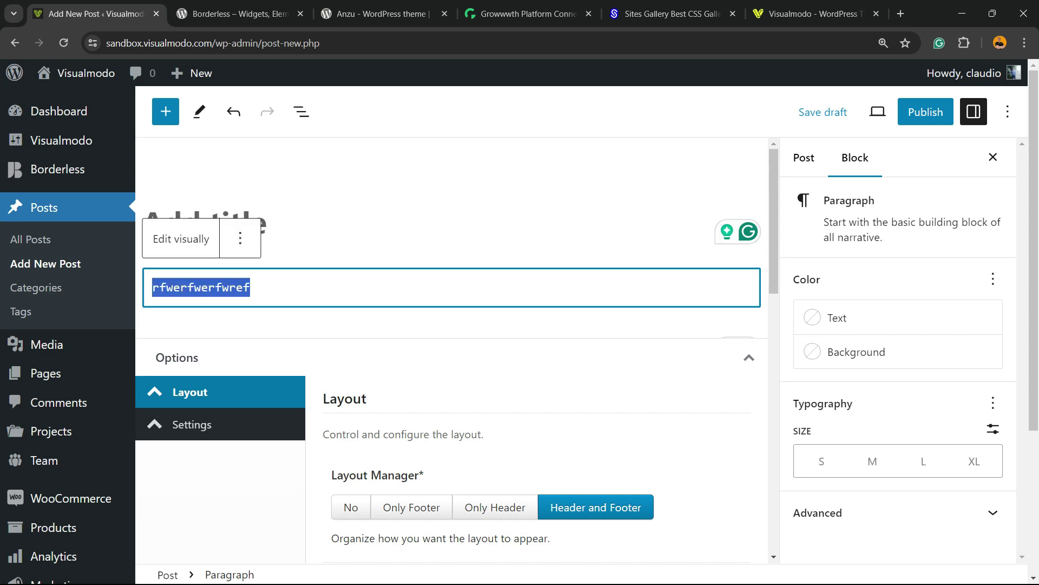
type("w")
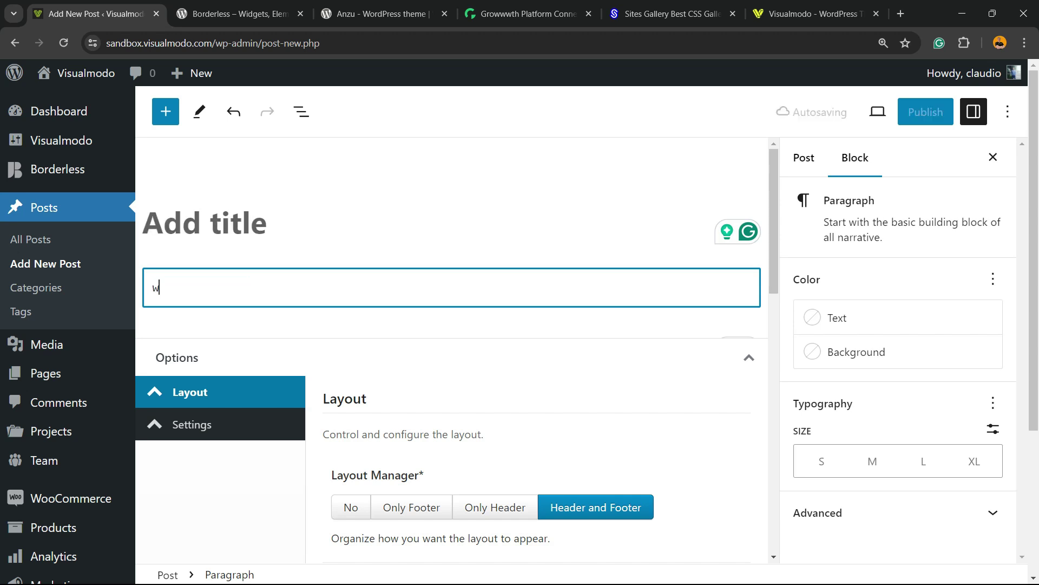
type("dqewrdqewd wcfdqwdq")
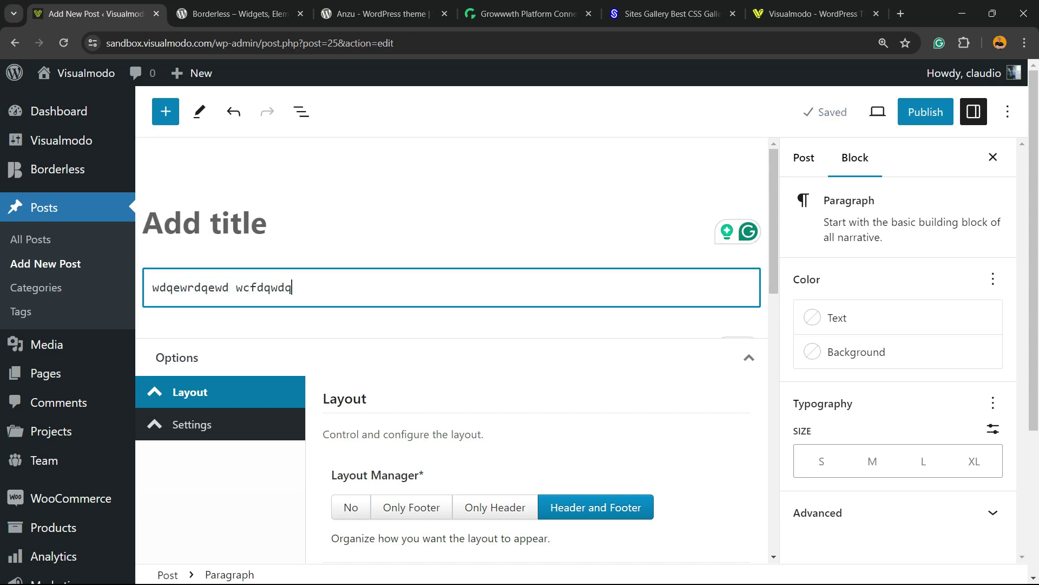
type("e erdfwedwe")
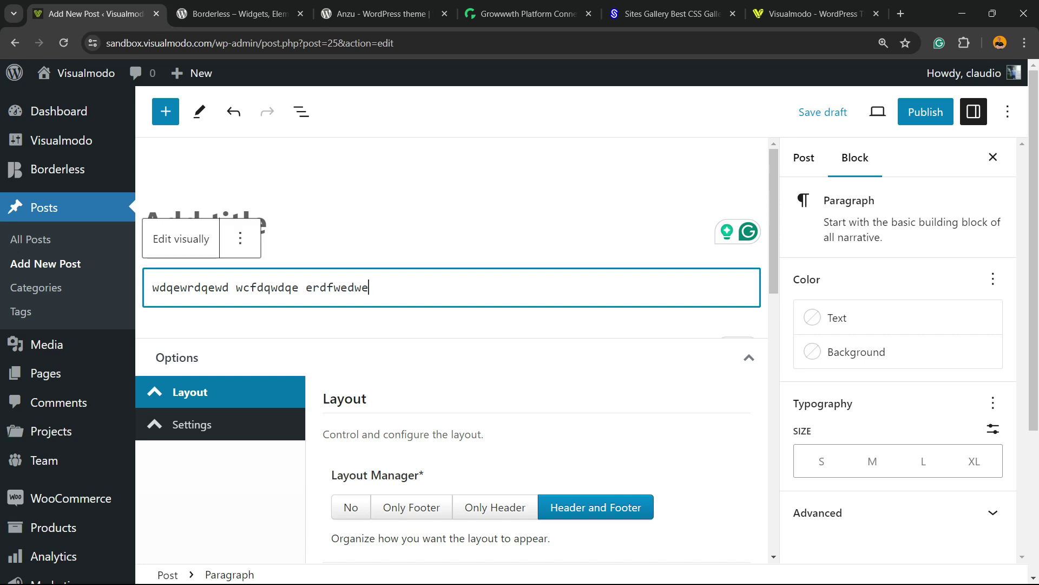
Step: Insert the opening tag <div style="text-align:center;"> in front of the text in the block's HTML
left_click(153, 287)
type("<div style=\"text-align:center;\">")
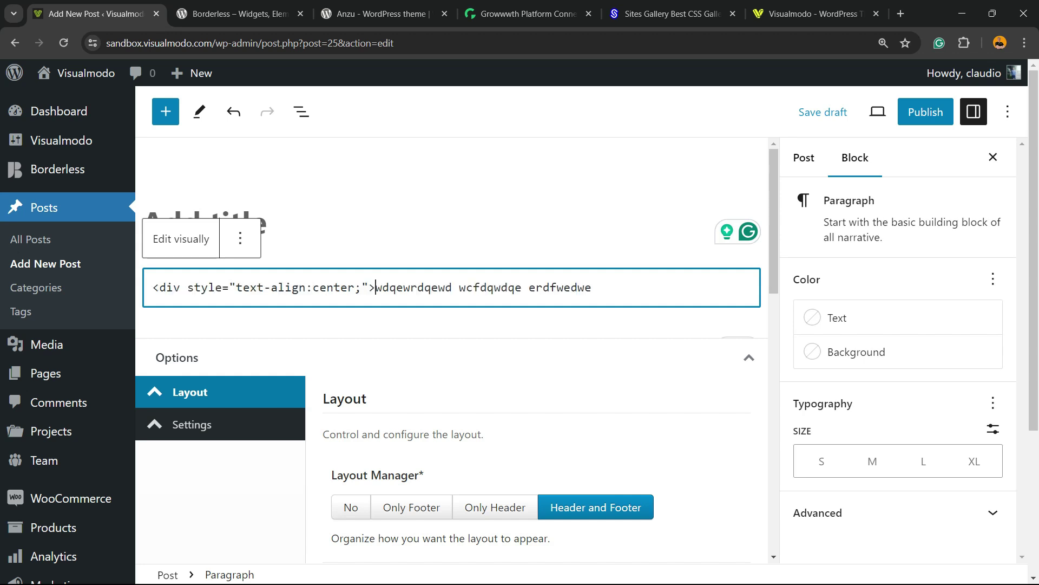
Step: Examine the parts of the opening div tag: the tag name, the style attribute and the text-align declaration
left_click_drag(160, 287, 152, 288)
left_click(159, 288)
key("shift+Right")
key("shift+Right")
key("shift+Right")
key("shift+Right")
left_click(202, 287)
left_click_drag(229, 287, 237, 287)
left_click(243, 287)
double_click(243, 287)
left_click(271, 287)
left_click_drag(355, 286, 382, 287)
left_click(369, 287)
Step: Add a closing div tag after the text by reusing the copied start of the opening tag
left_click_drag(180, 287, 152, 287)
key("ctrl+c")
left_click(591, 287)
key("ctrl+v")
type(">/")
Step: Preview the post in a new tab and check how the paragraph text is aligned on the page
left_click(878, 111)
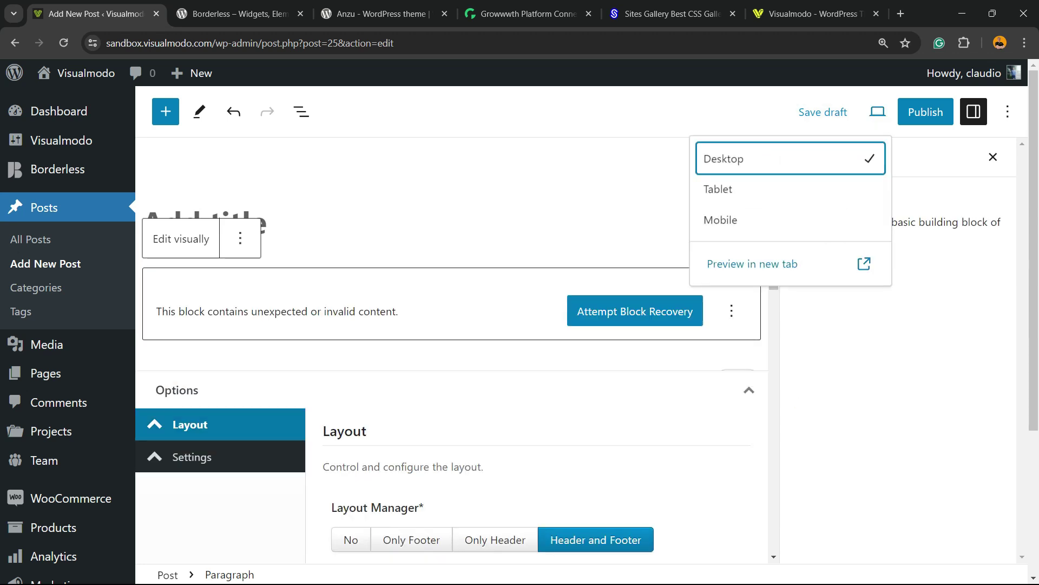
left_click(752, 264)
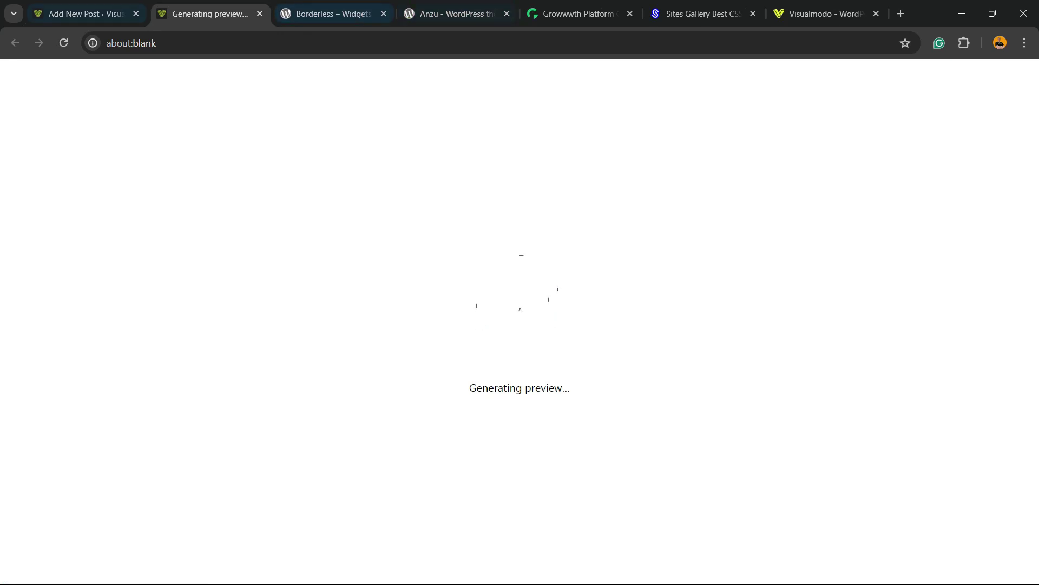
left_click(86, 14)
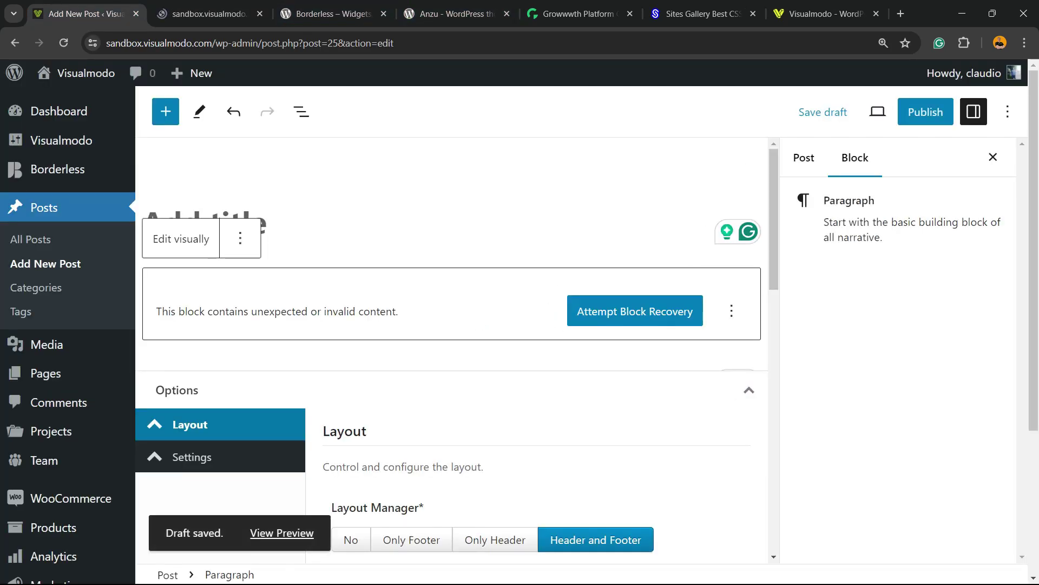
left_click(217, 13)
scroll(238, 401, "down", 1)
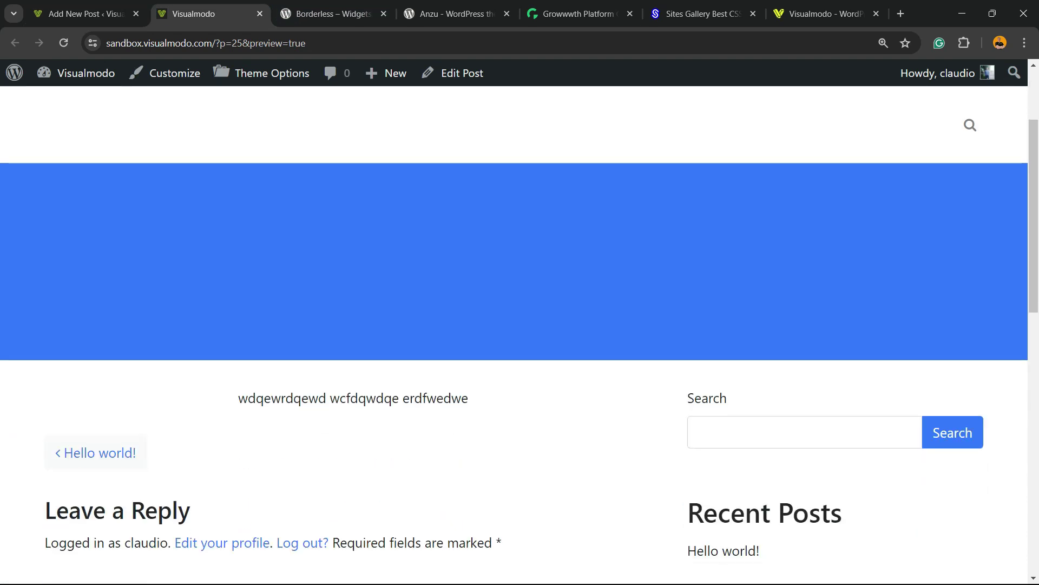
left_click_drag(239, 398, 468, 397)
scroll(468, 398, "down", 5)
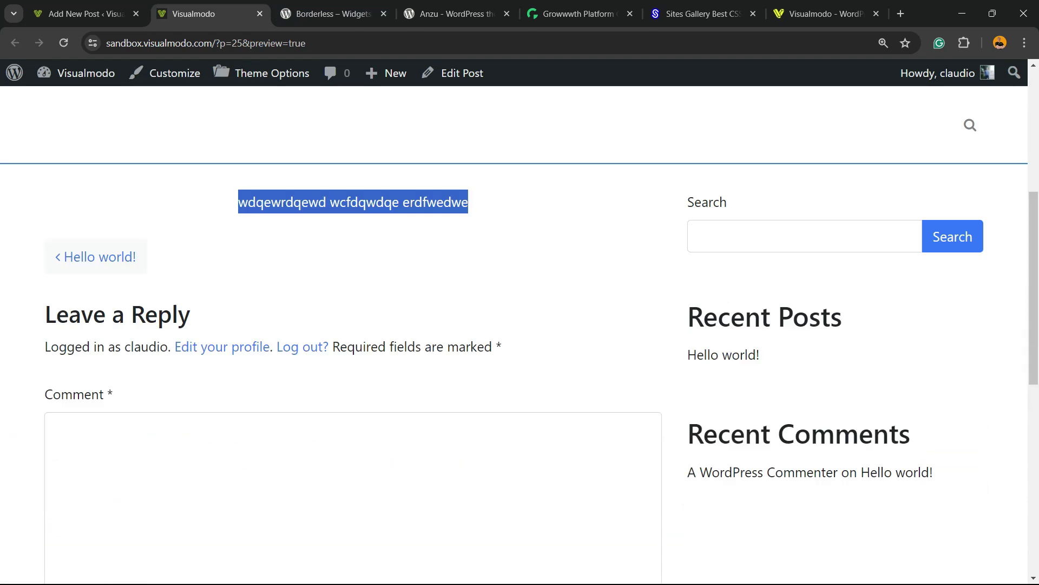
scroll(468, 263, "up", 2)
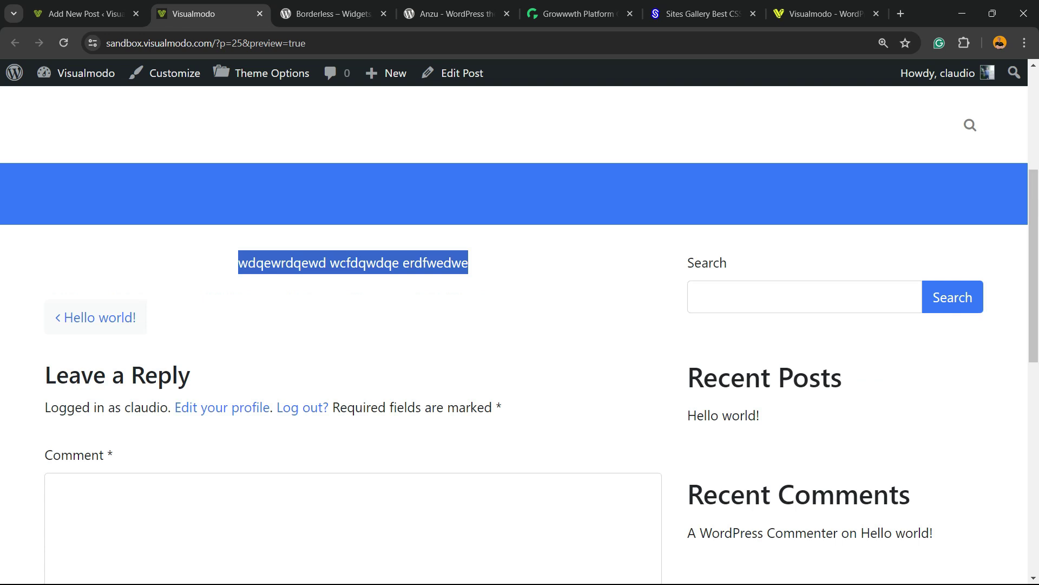
Step: Return to the post editor, leave HTML editing of the paragraph block and attempt block recovery on it
left_click(87, 13)
left_click(240, 238)
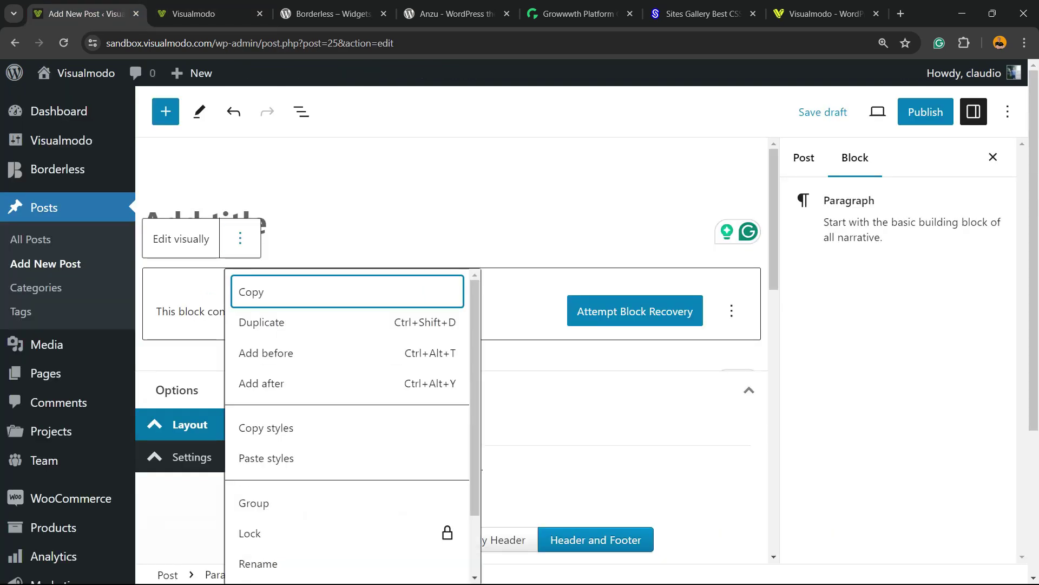
scroll(266, 471, "down", 2)
left_click(266, 518)
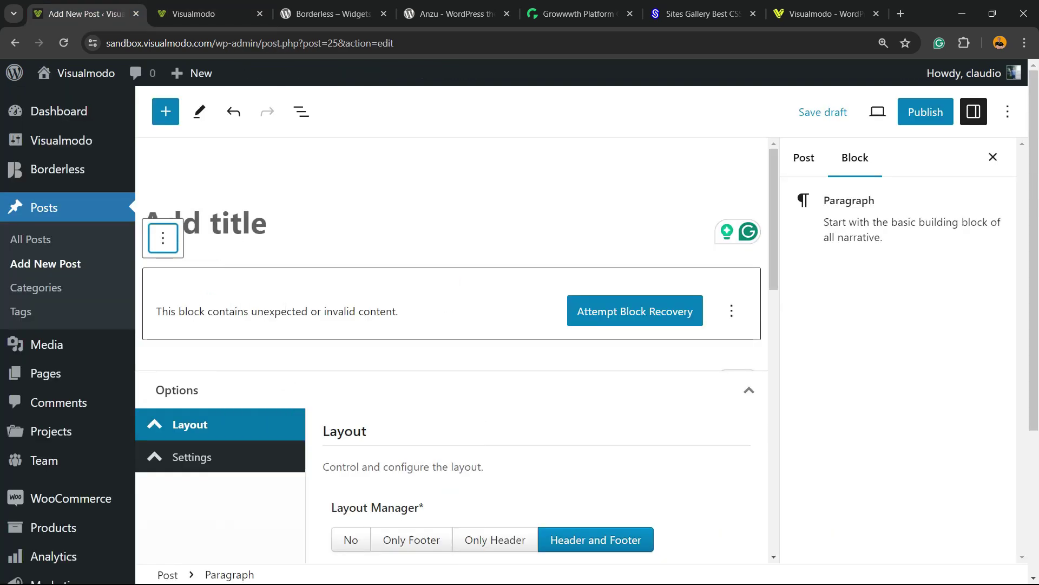
left_click(634, 311)
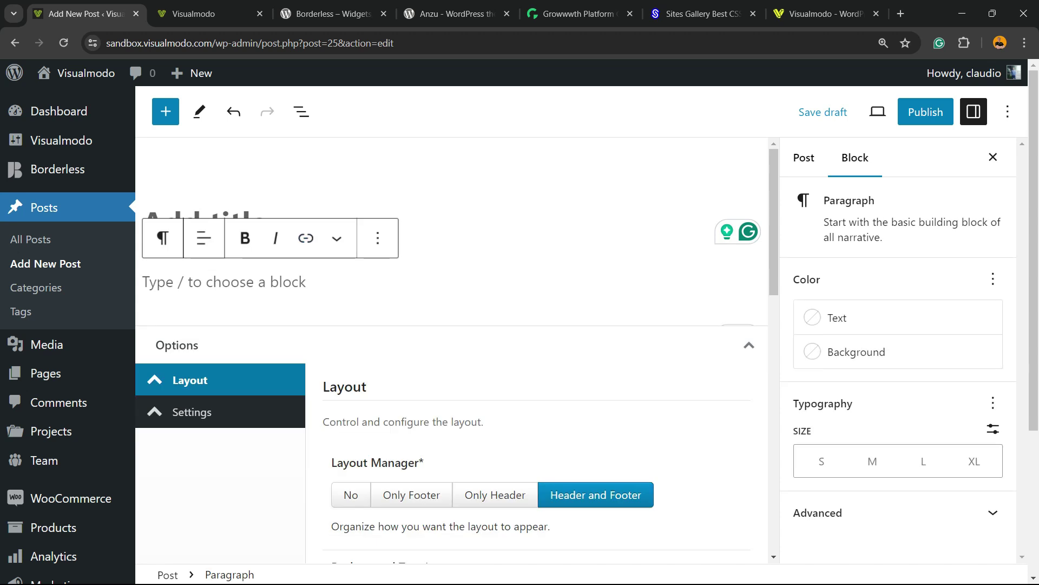
Step: Enter "refwerfwfwef" in the paragraph and try replacing its opening p tag with a div tag in its HTML
type("refwerfwfwef")
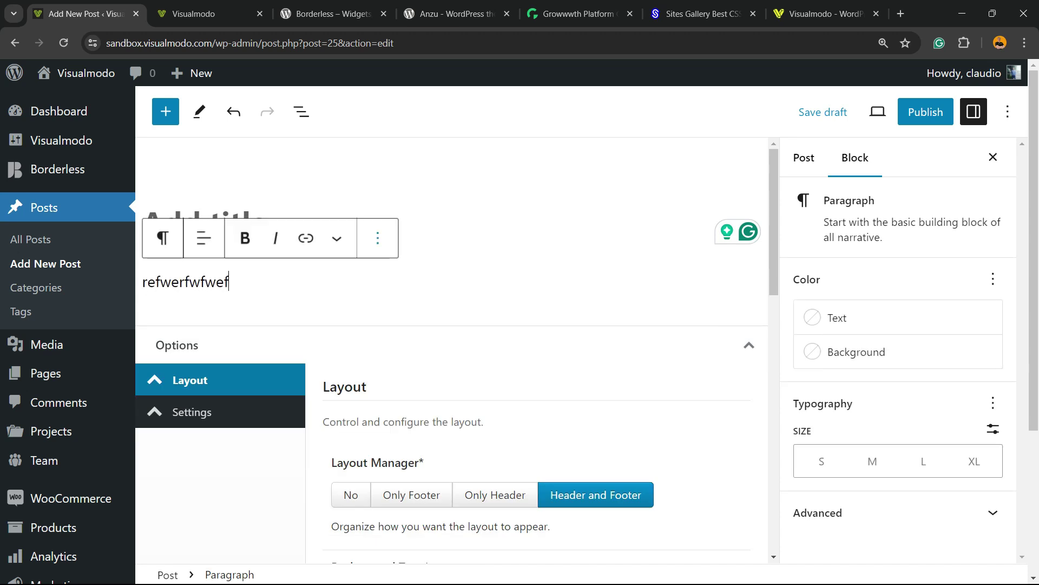
left_click(377, 238)
scroll(401, 379, "down", 4)
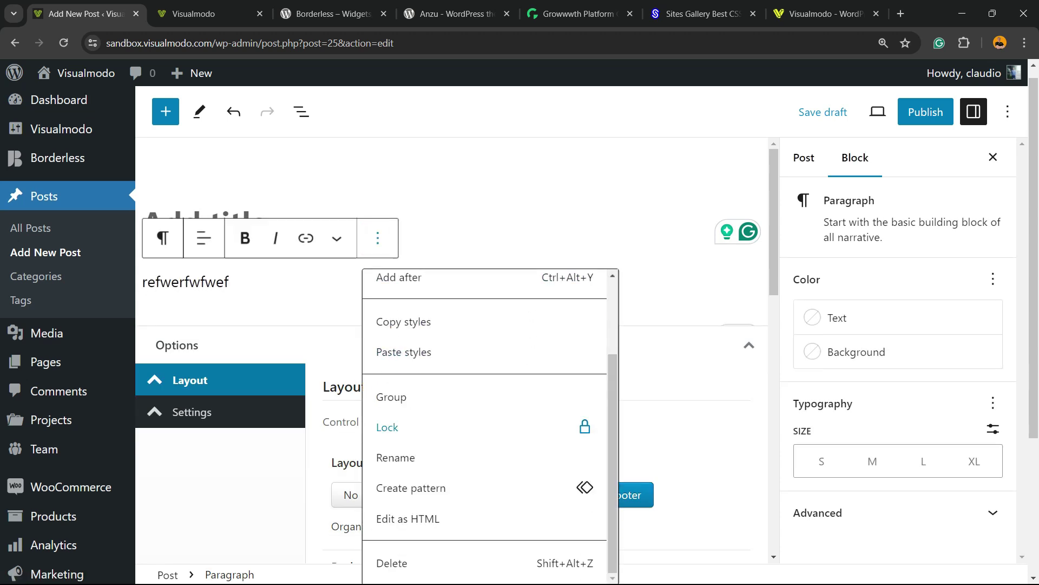
left_click(427, 518)
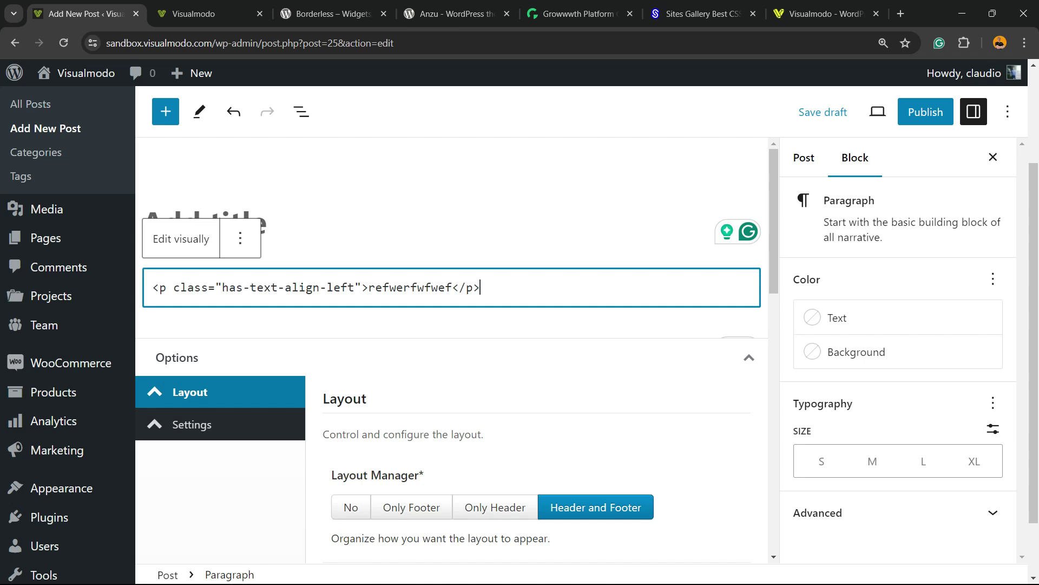
left_click_drag(368, 287, 109, 296)
type("<div")
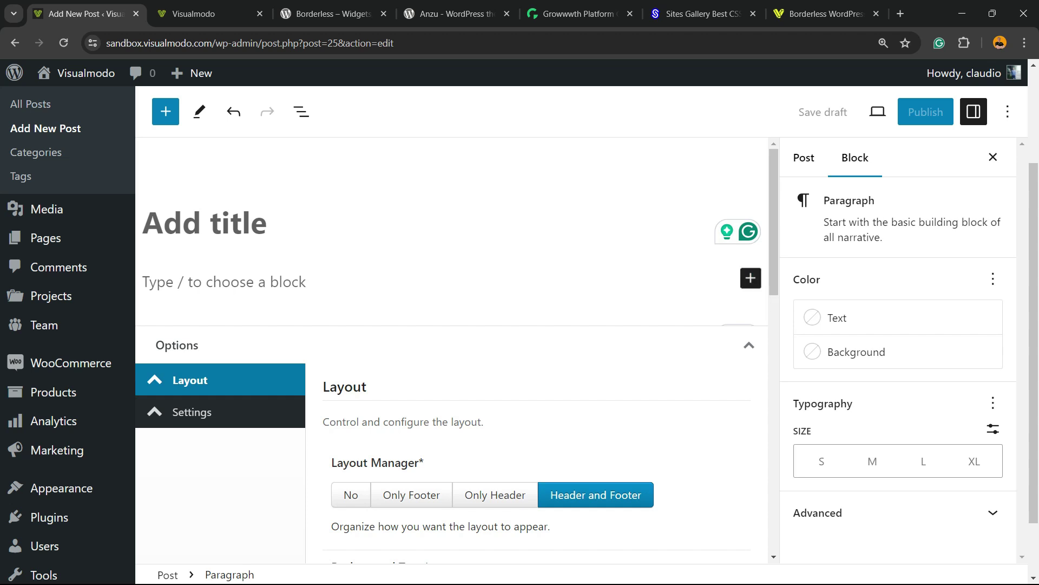
Step: Search the block inserter for "ht" and add a Custom HTML block to the post
left_click(750, 278)
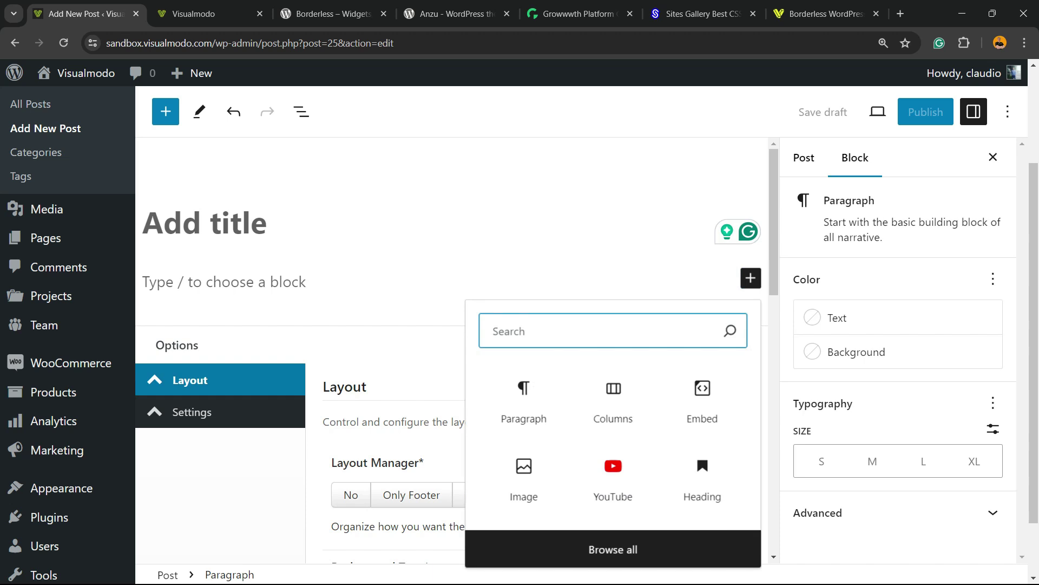
type("ht")
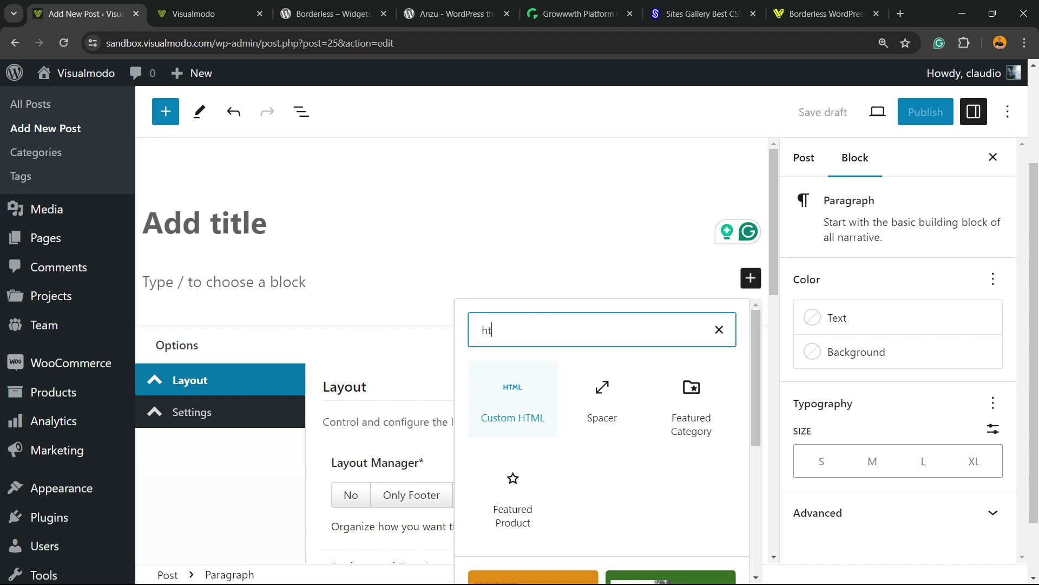
key("Return")
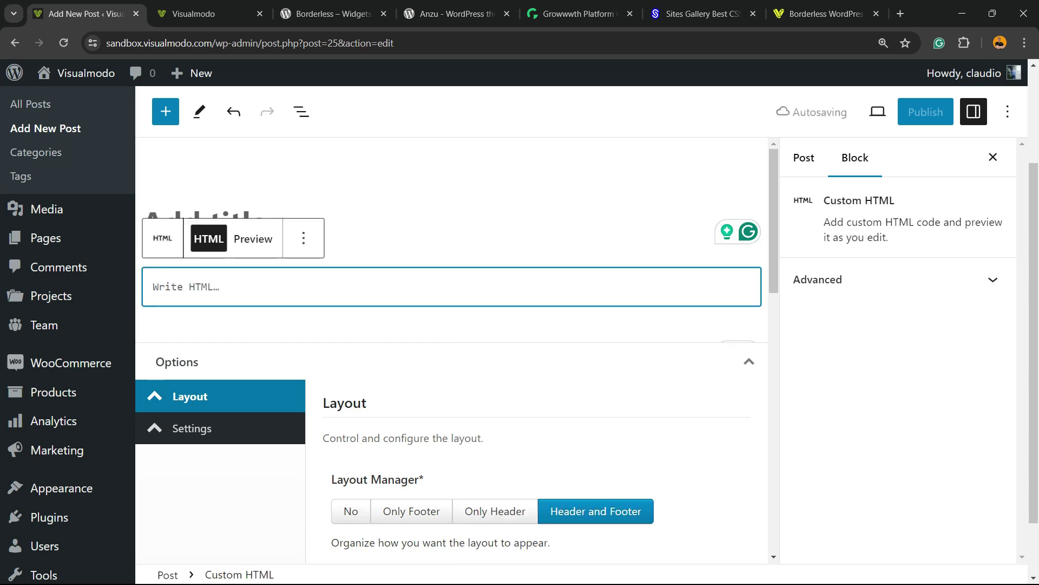
Step: Enter an opening <div style="text-align:center;"> tag and a closing </div> tag in the Custom HTML block, with an empty line between them
key("ctrl+v")
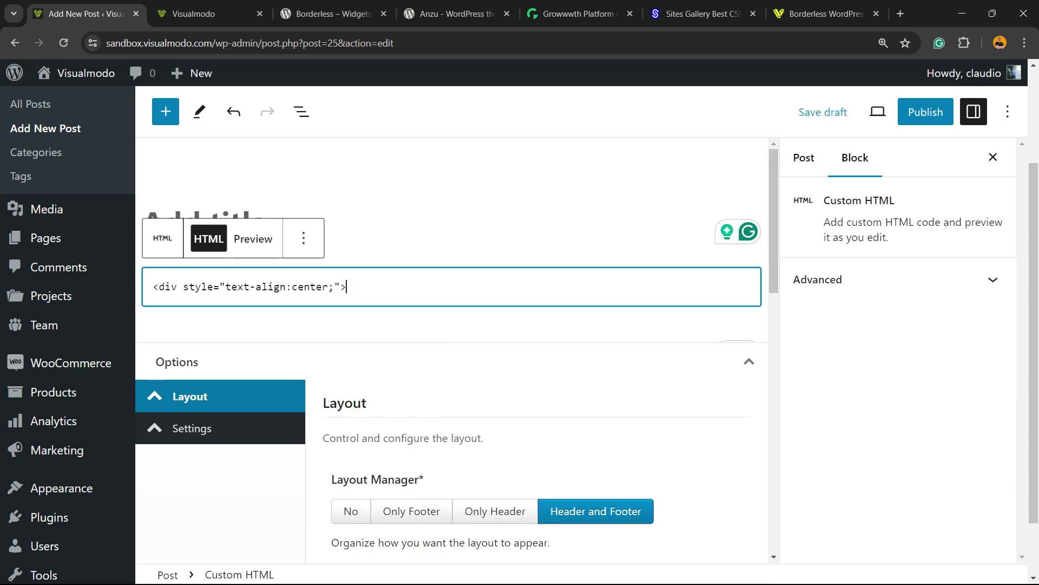
key("Return")
key("Return")
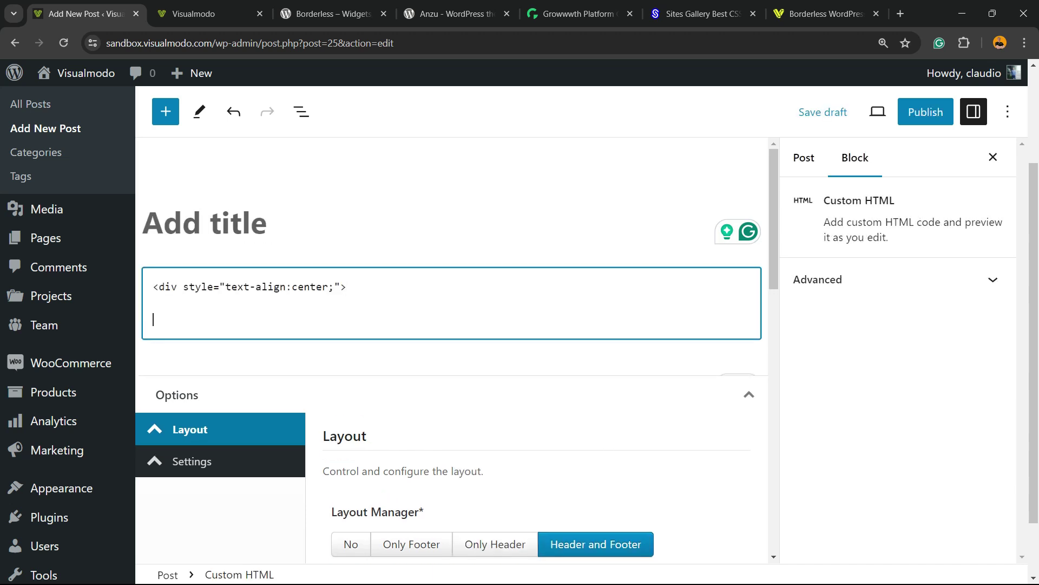
key("ctrl+v")
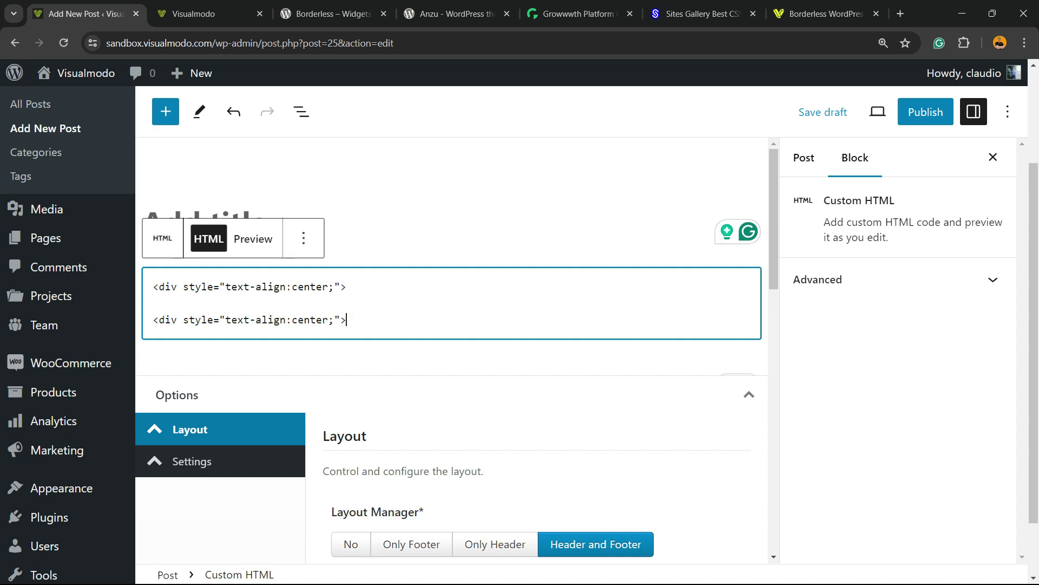
left_click_drag(177, 319, 328, 319)
key("BackSpace")
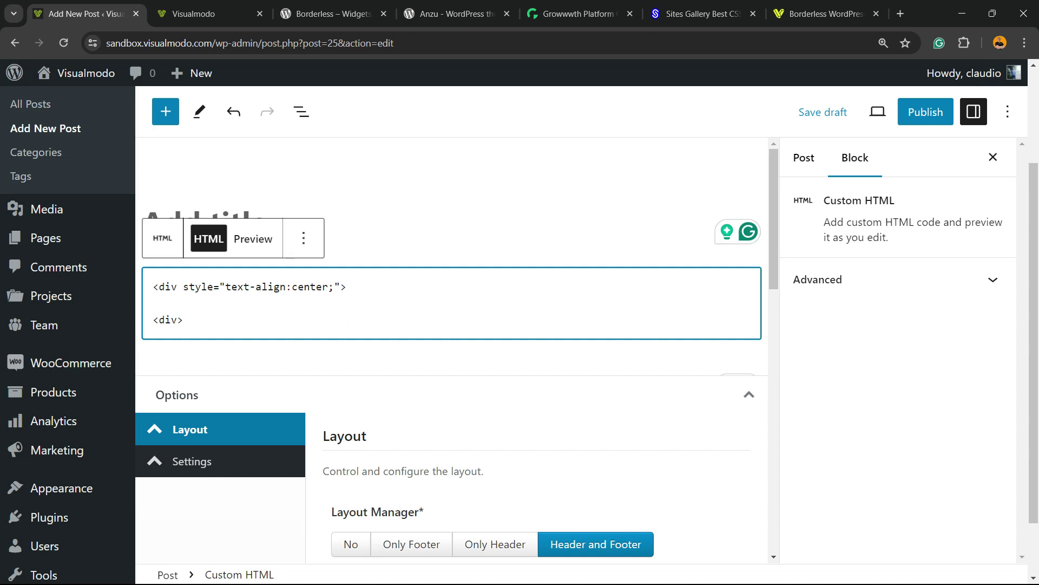
type("/")
key("Return")
key("Return")
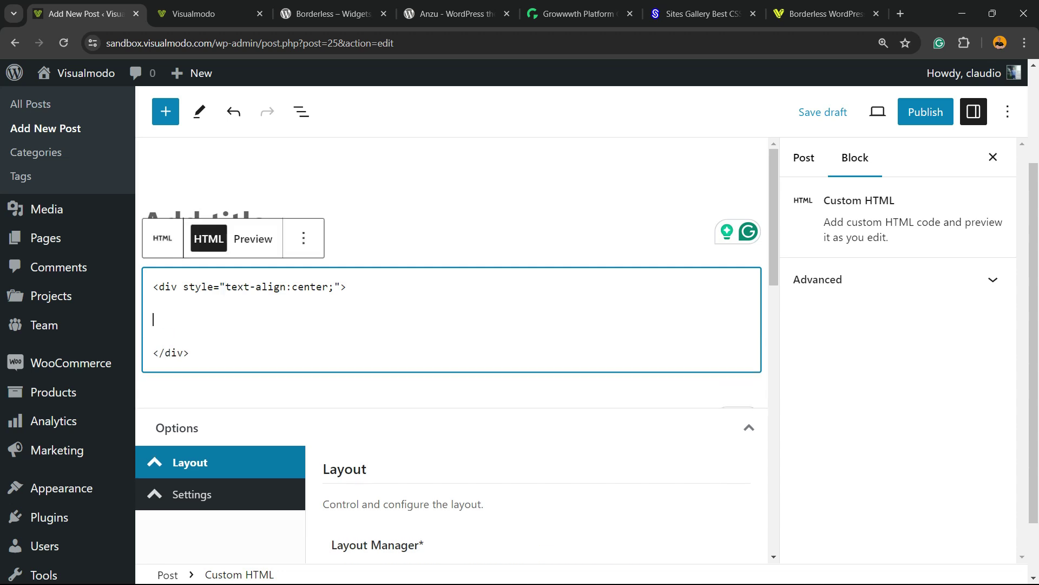
Step: Enter "vrevferfwer erfwerfwer erferf" between the div tags and preview how the Custom HTML block renders, returning to its code
type("vrevferfwer erfwerfw")
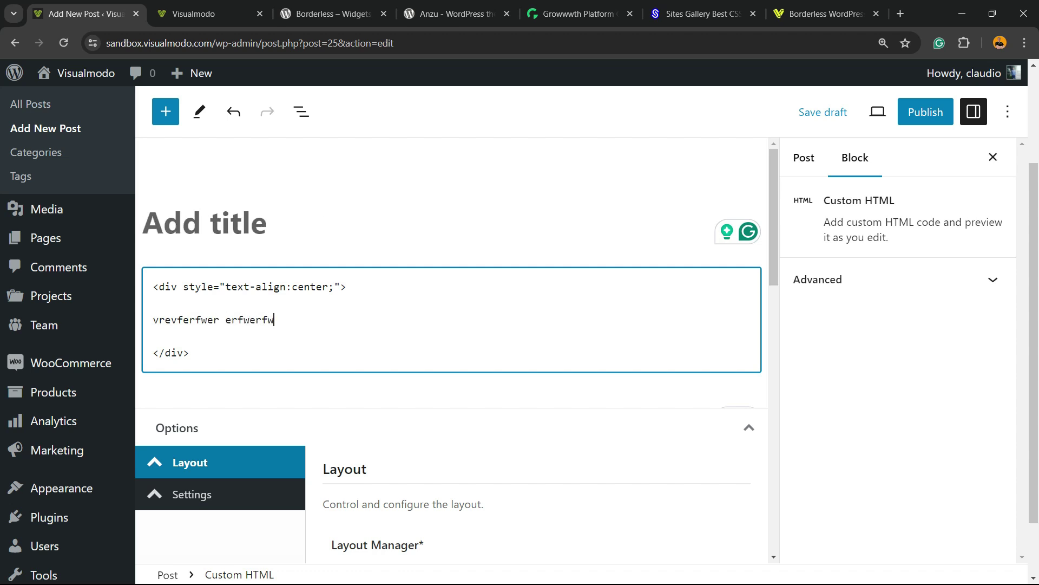
type("er erferf")
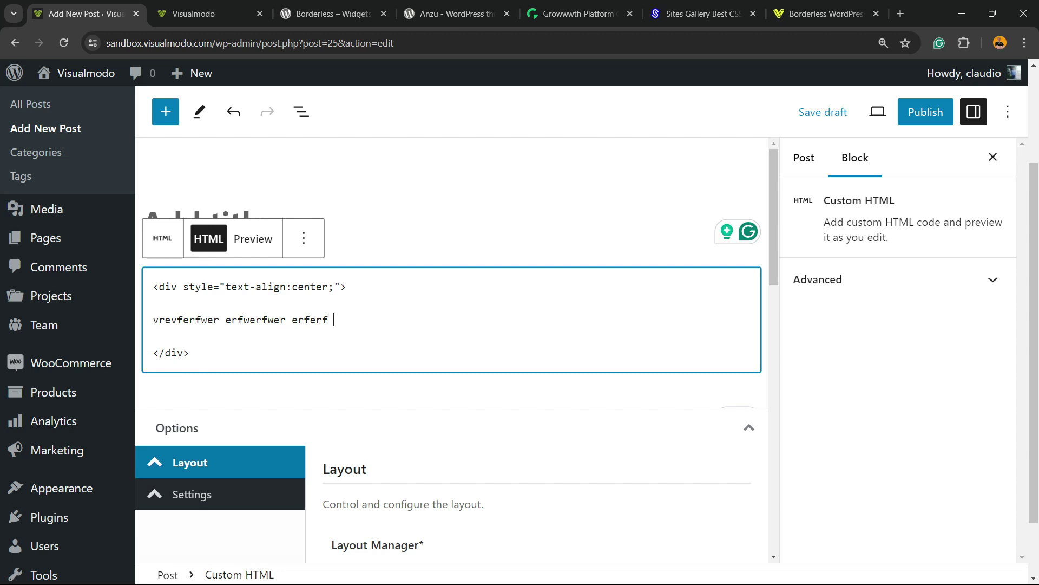
left_click(252, 238)
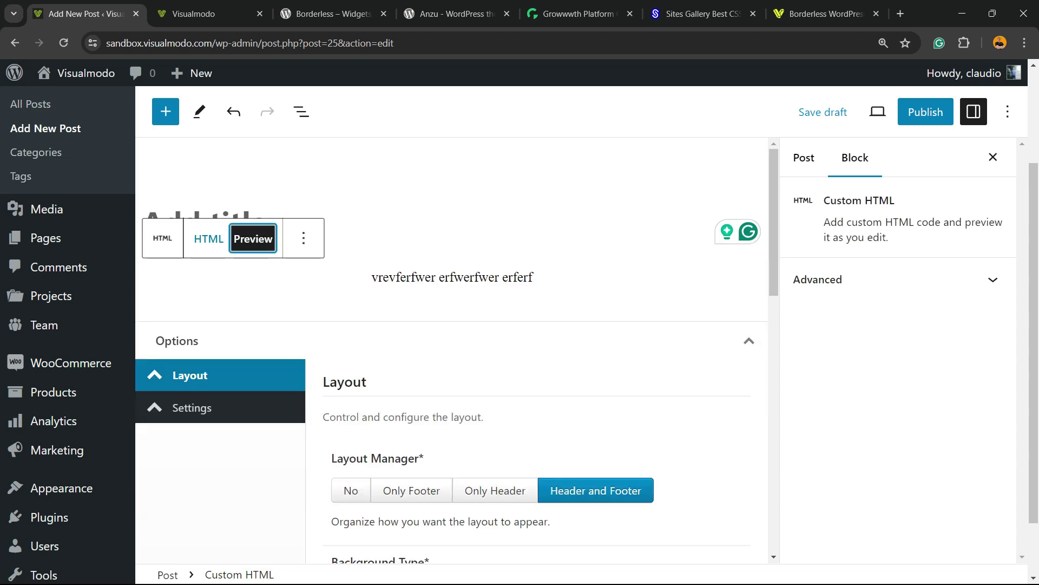
left_click(209, 239)
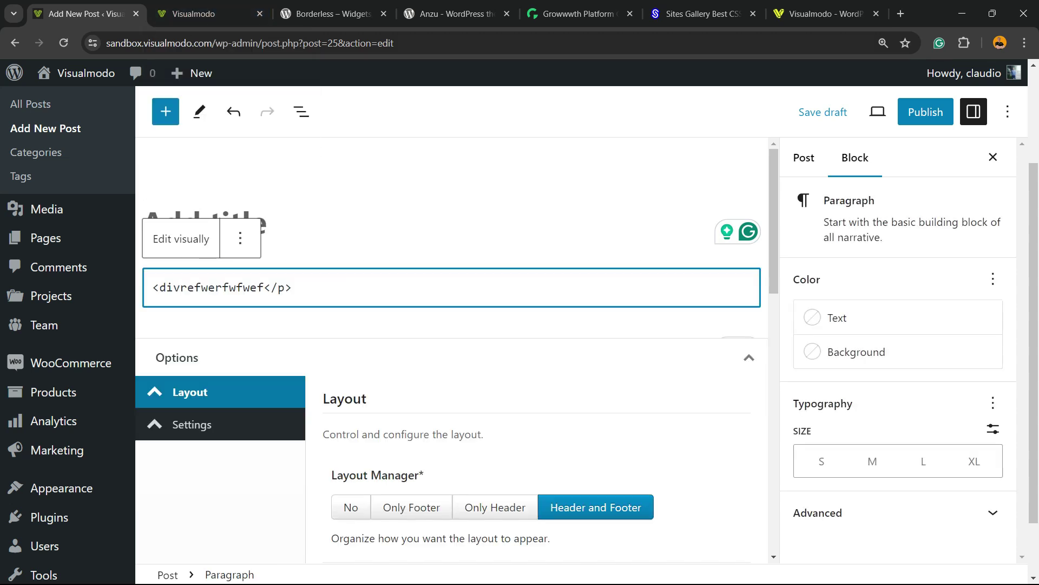
Step: Look over the Borderless plugin page and the Anzu theme page on WordPress.org
left_click(333, 13)
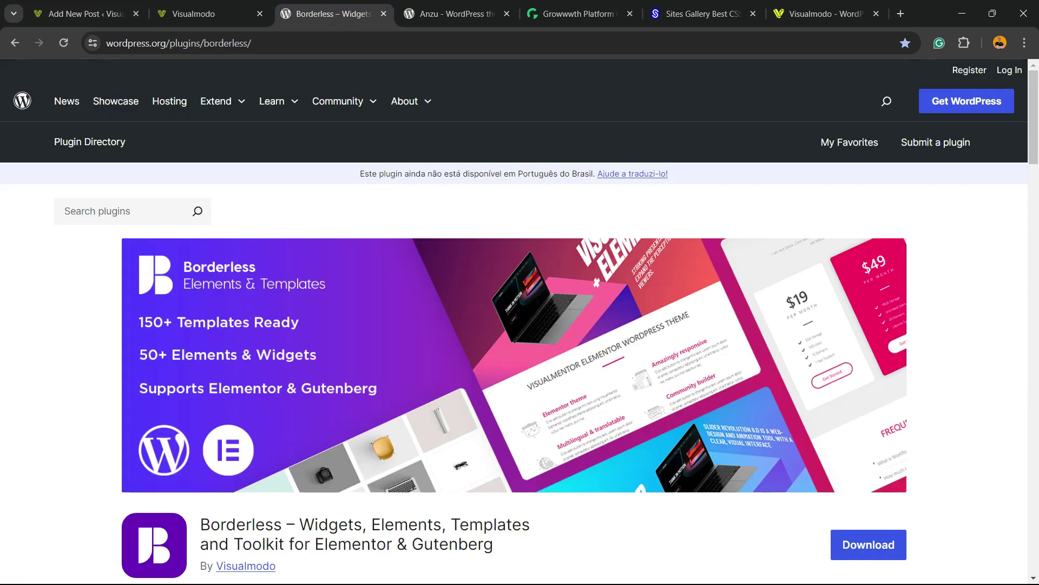
scroll(520, 325, "down", 2)
left_click_drag(201, 388, 493, 409)
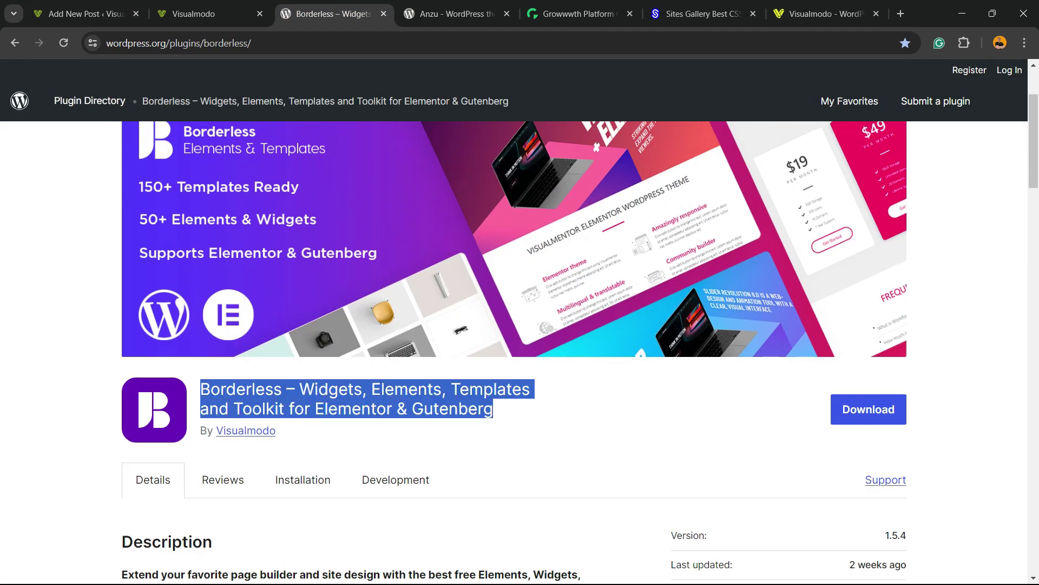
left_click(457, 14)
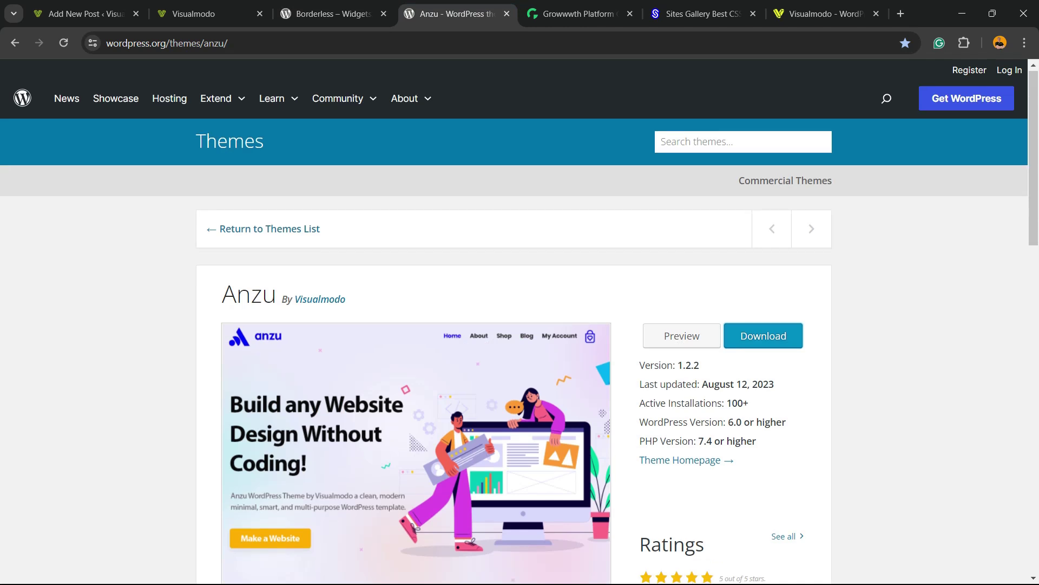
scroll(520, 325, "down", 5)
scroll(519, 325, "up", 5)
Step: Switch to the Growwwth website and look through its introduction and latest websites listing
key("ctrl+Tab")
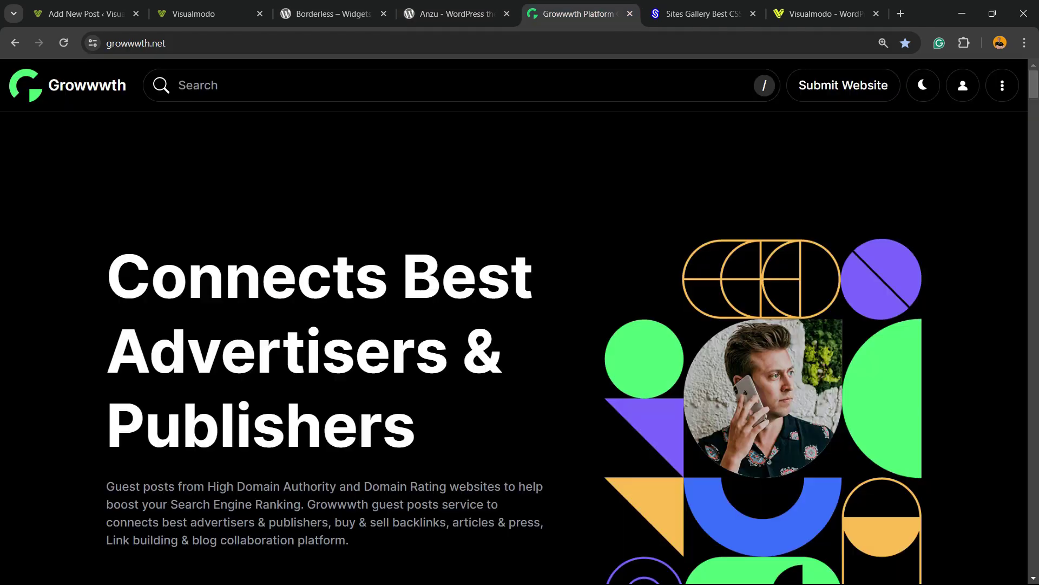
scroll(520, 346, "down", 12)
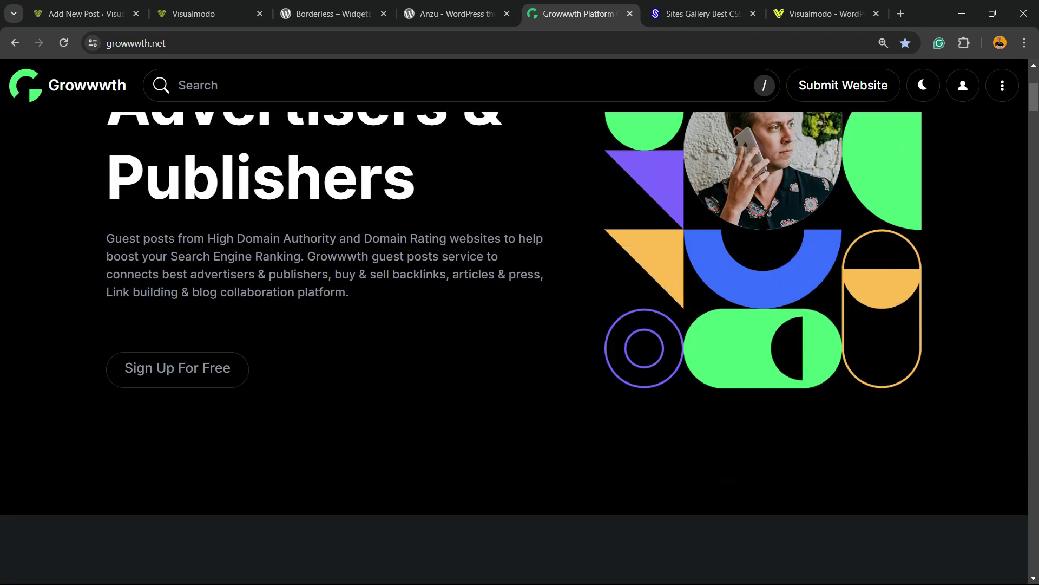
scroll(520, 347, "down", 15)
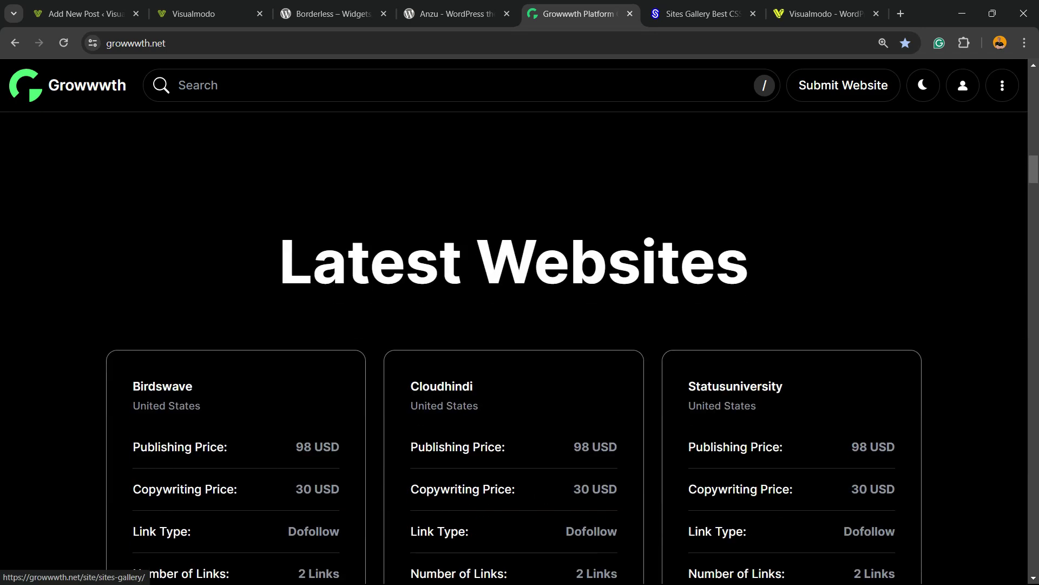
scroll(519, 347, "down", 10)
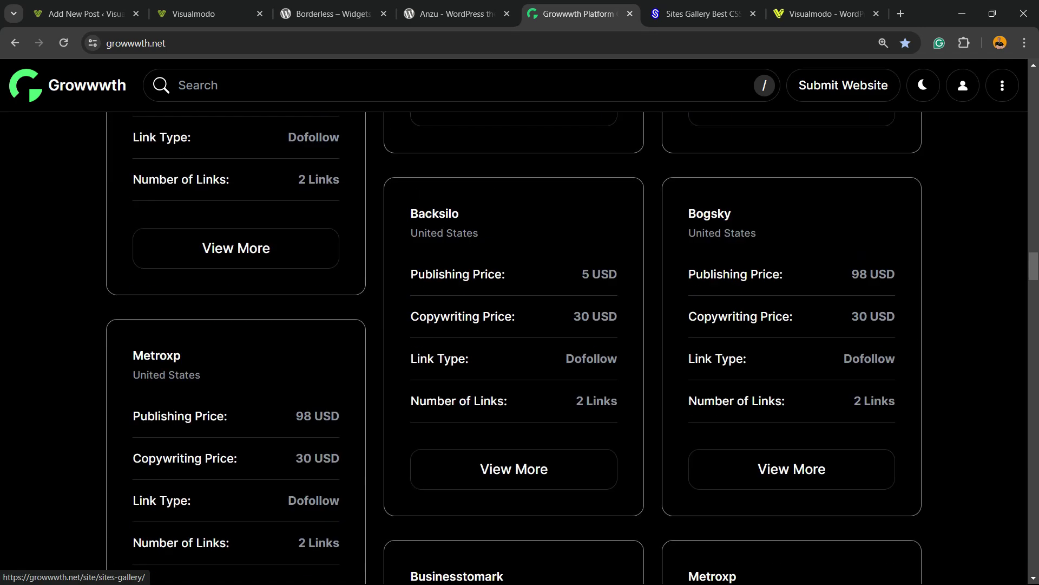
Step: Switch to the Sites Gallery website and browse its featured site and gallery of websites
key("ctrl+Tab")
scroll(519, 346, "down", 20)
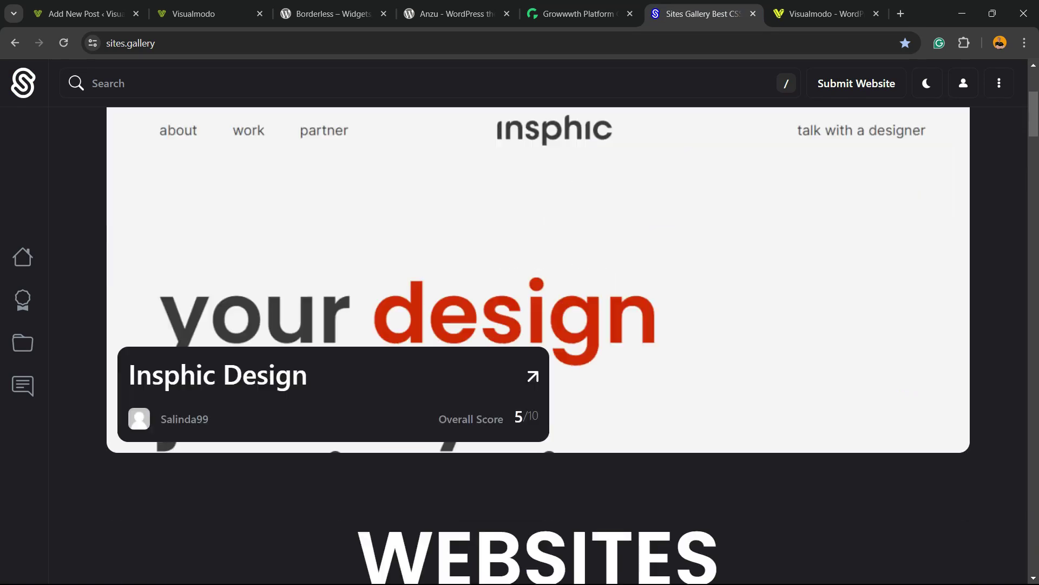
scroll(519, 347, "down", 20)
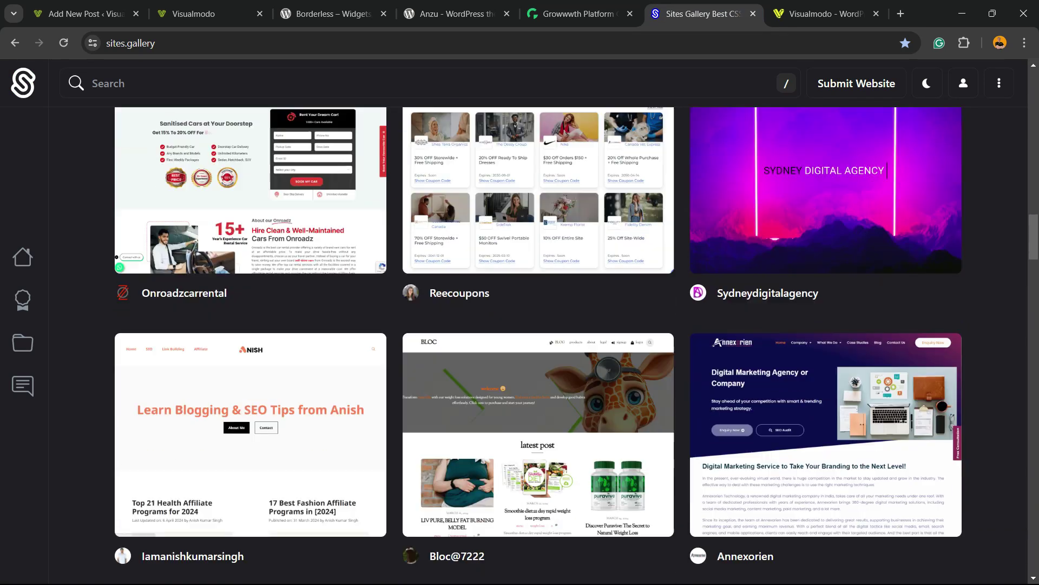
scroll(520, 346, "down", 7)
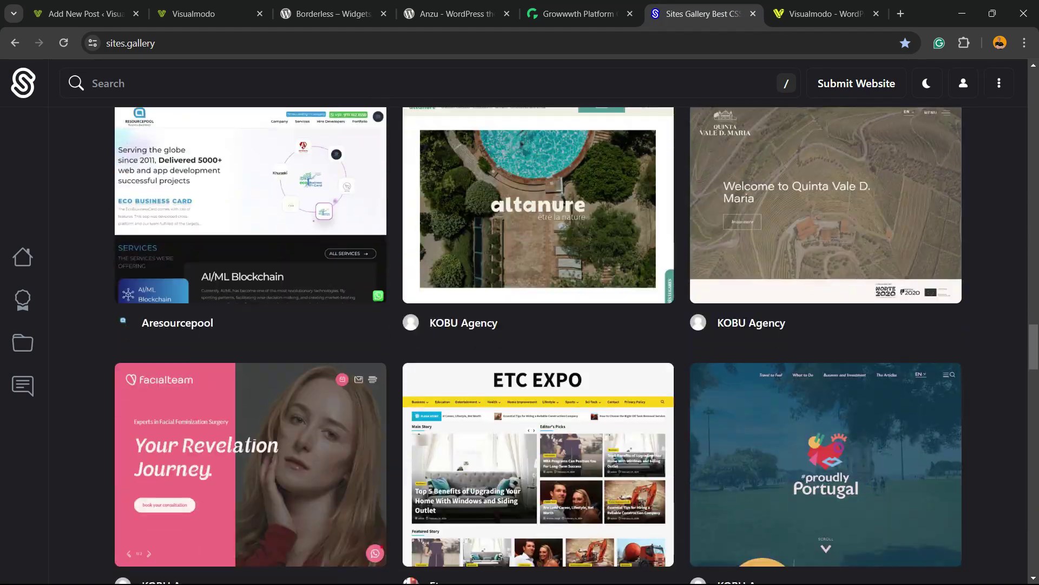
scroll(519, 346, "up", 2)
scroll(520, 347, "up", 20)
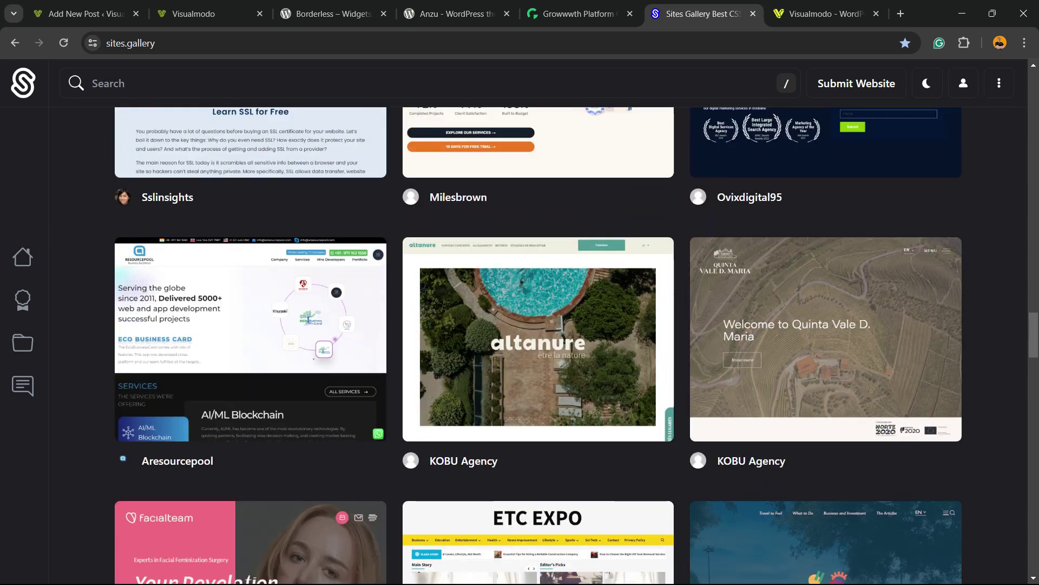
scroll(520, 346, "up", 20)
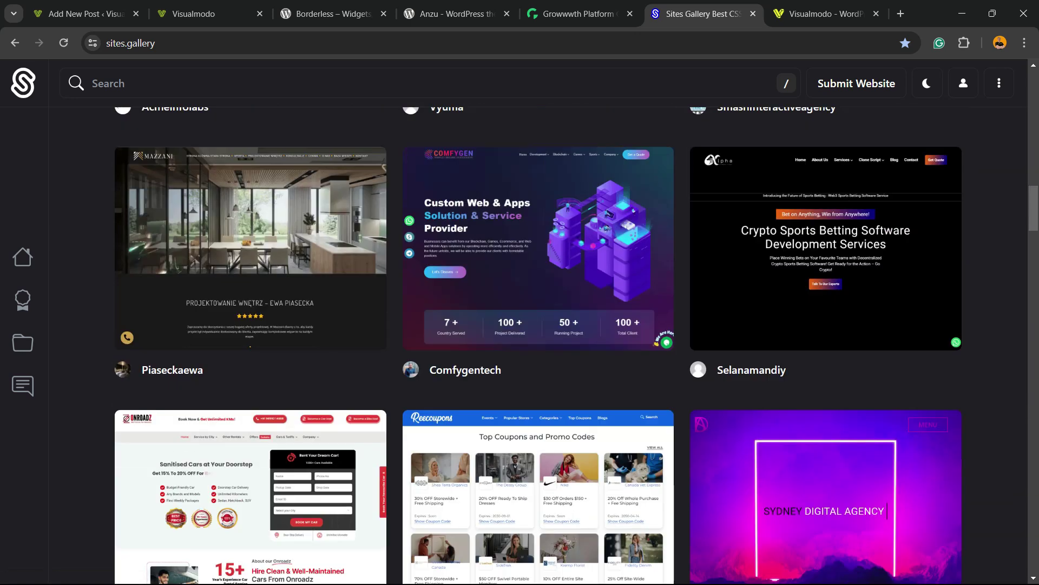
Step: Open the Borderless product page on the Visualmodo website and look through its pricing, templates library, elements and feature sections
key("ctrl+Tab")
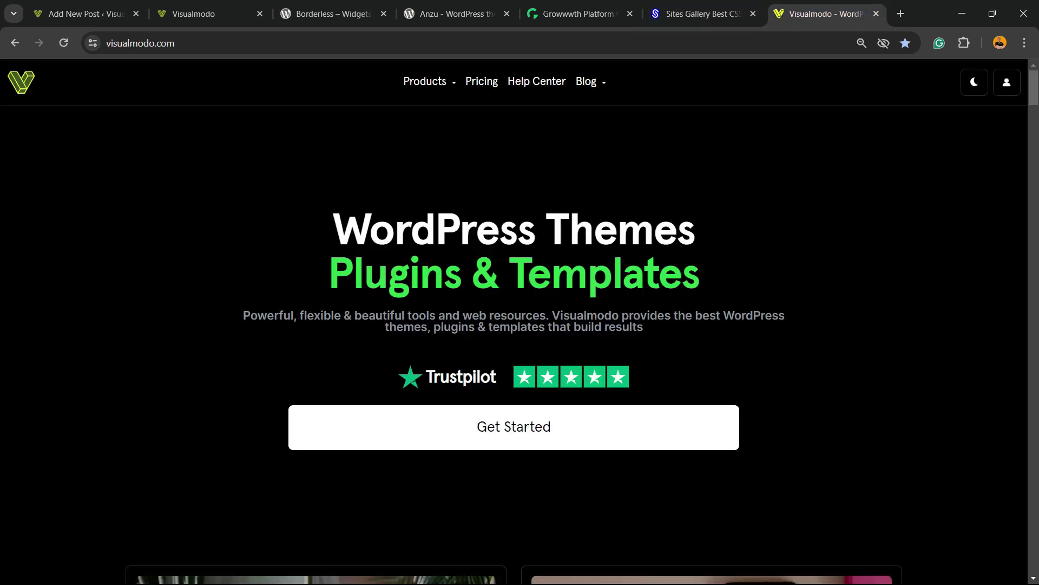
left_click(459, 216)
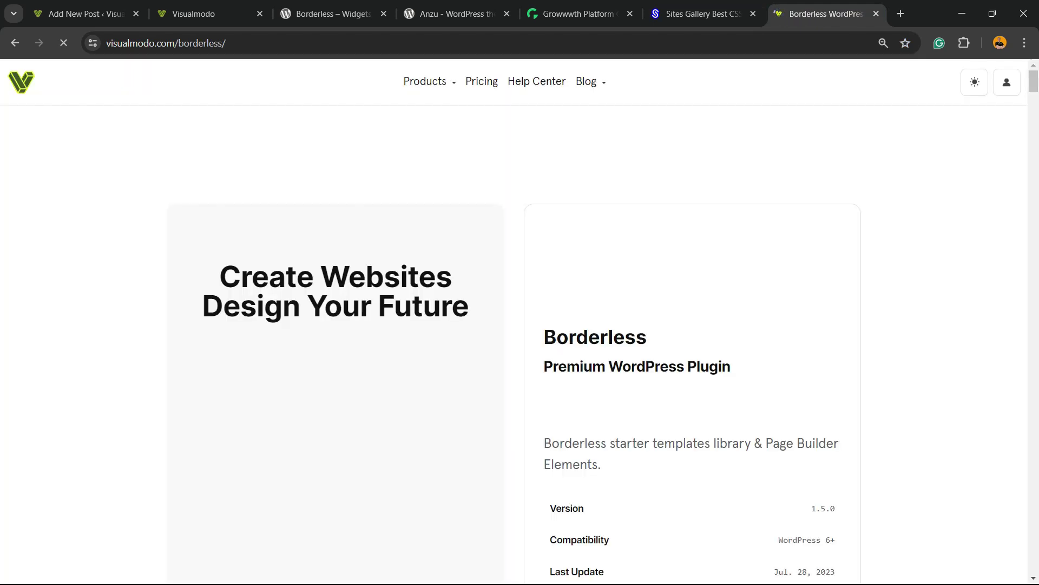
scroll(519, 325, "down", 5)
scroll(519, 325, "down", 13)
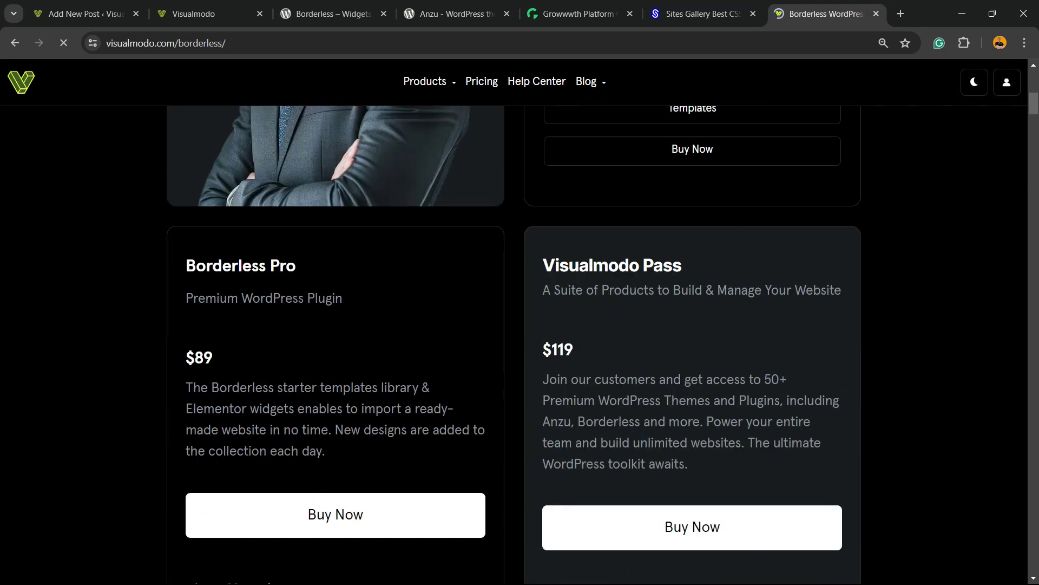
scroll(520, 324, "down", 13)
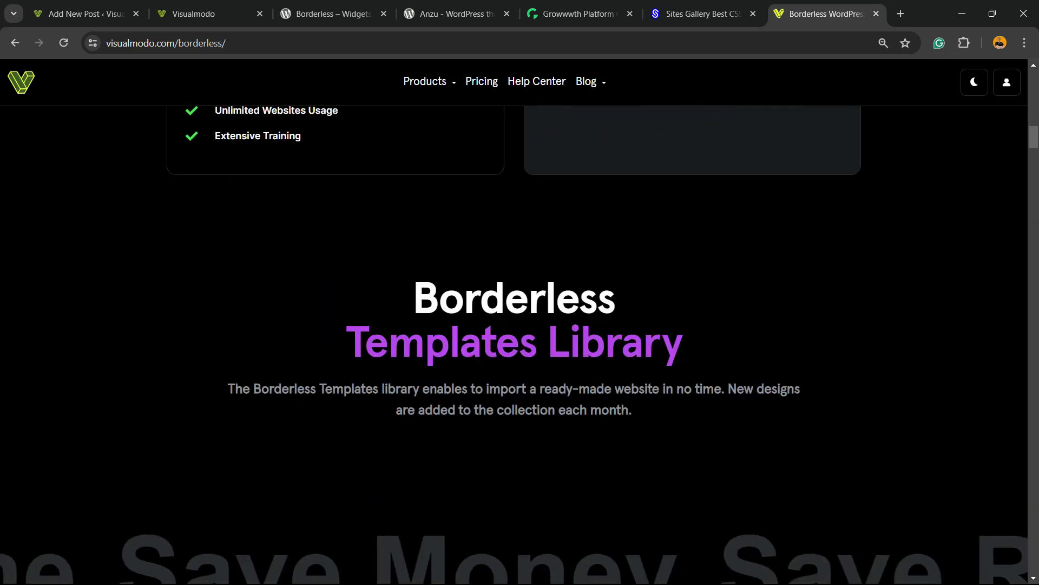
scroll(520, 325, "down", 11)
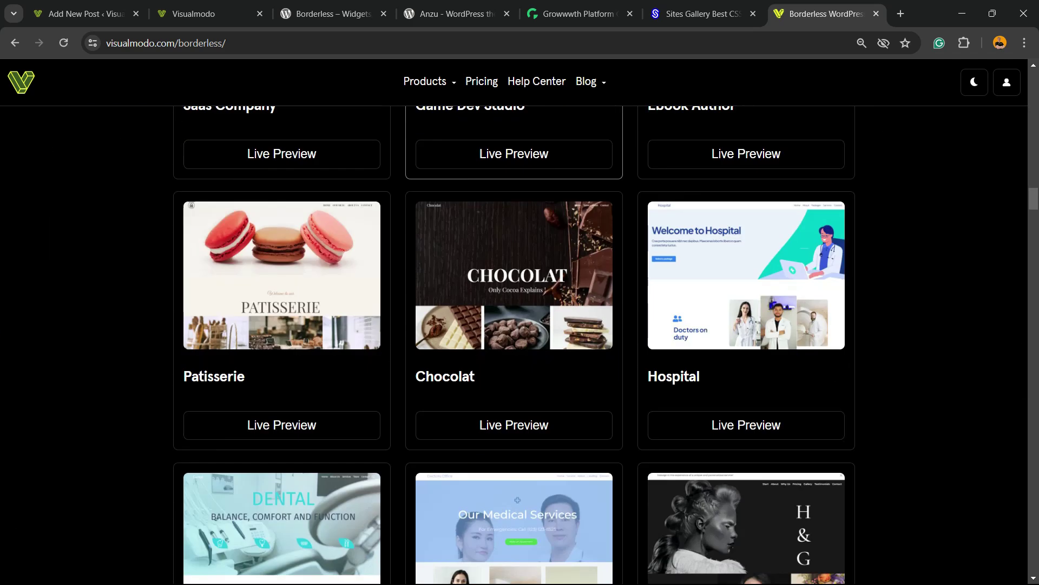
scroll(520, 325, "down", 12)
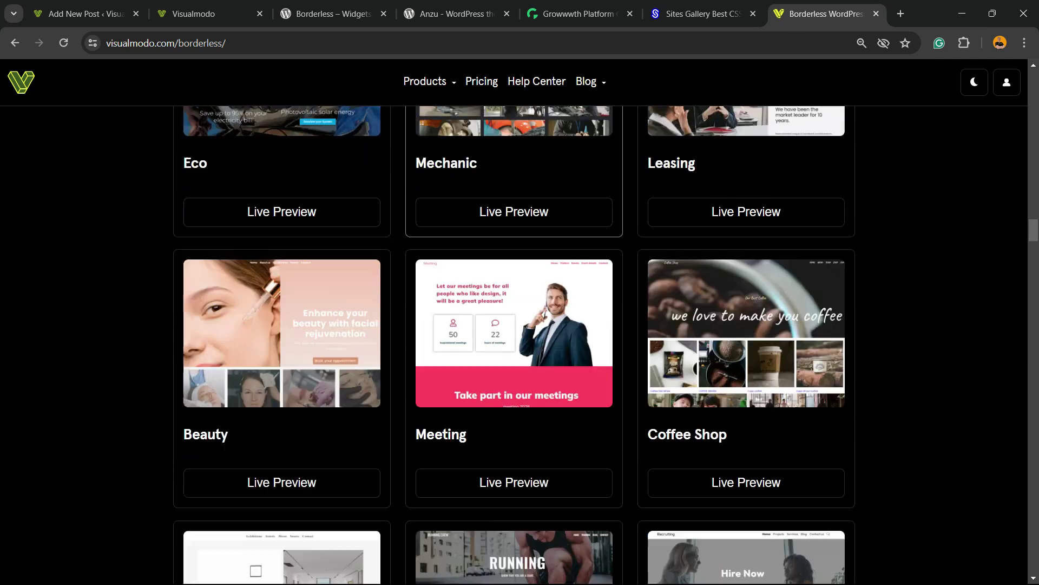
scroll(519, 325, "down", 17)
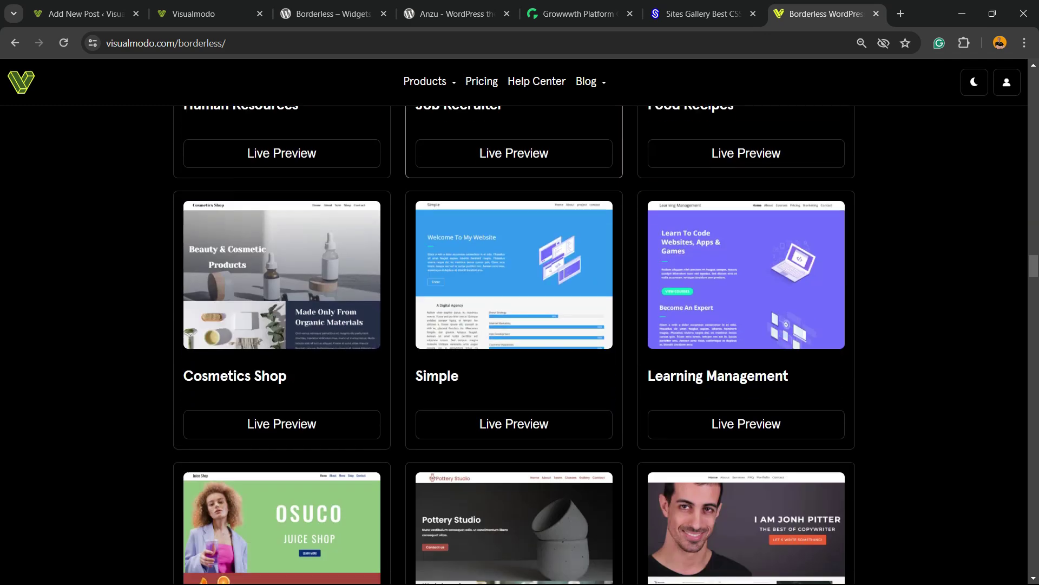
scroll(520, 325, "down", 12)
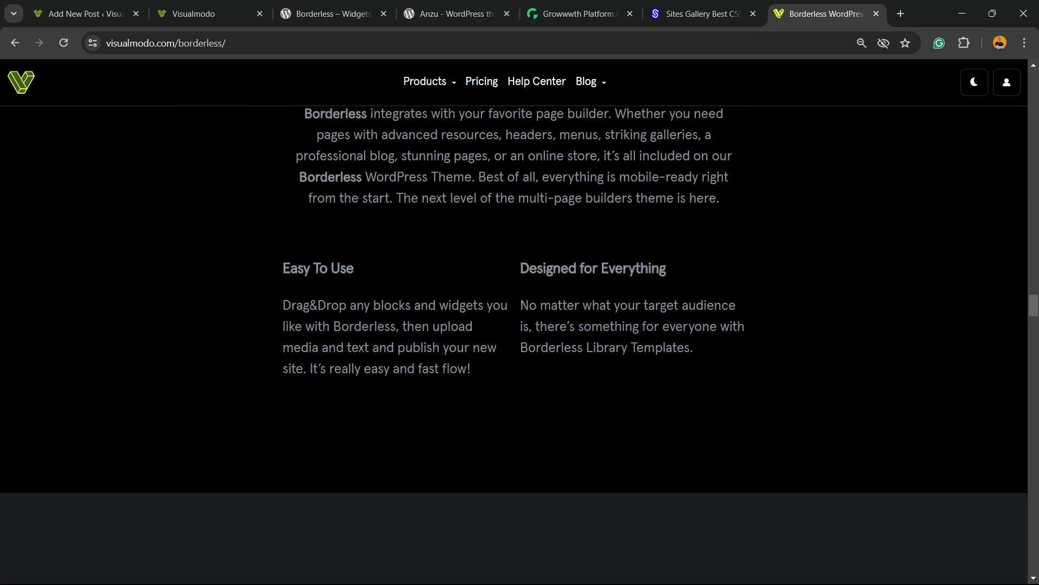
scroll(519, 324, "down", 12)
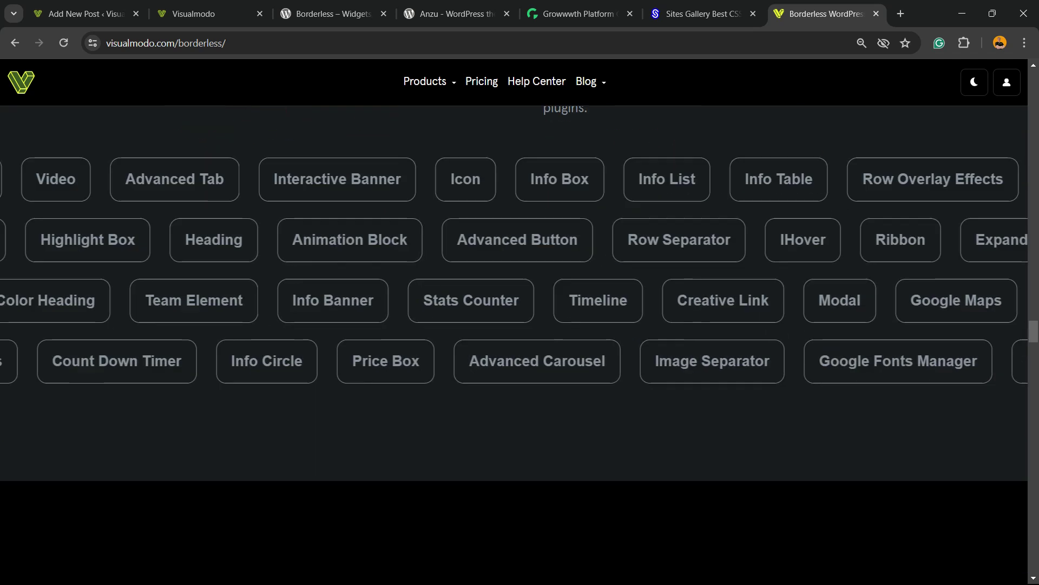
scroll(519, 325, "down", 12)
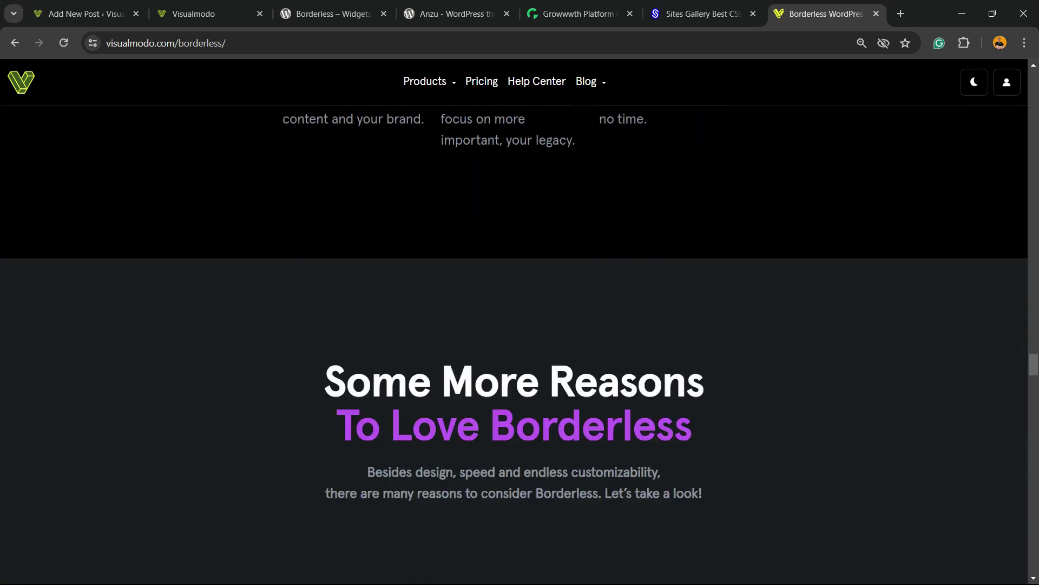
scroll(519, 325, "down", 4)
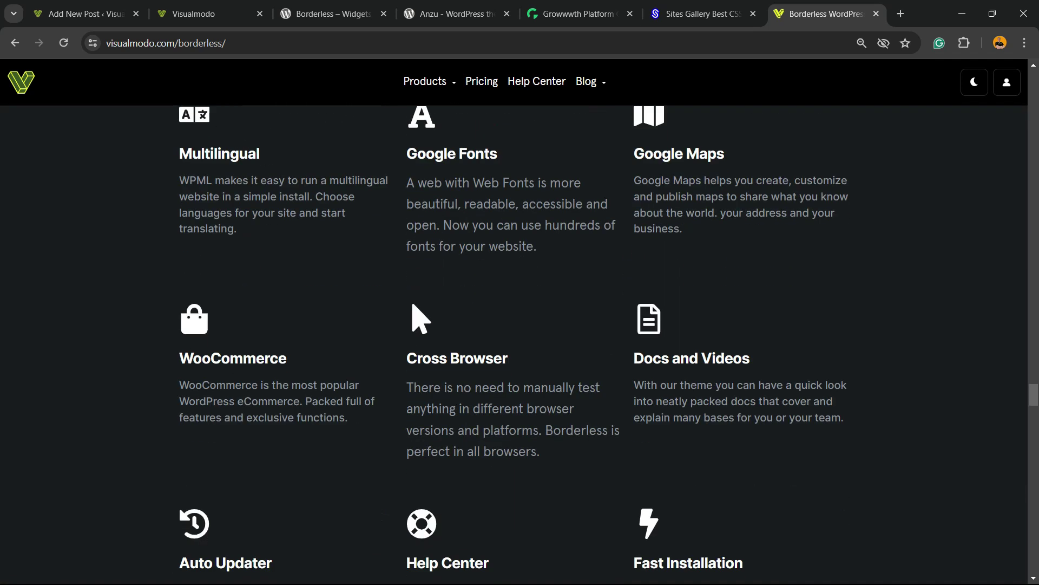